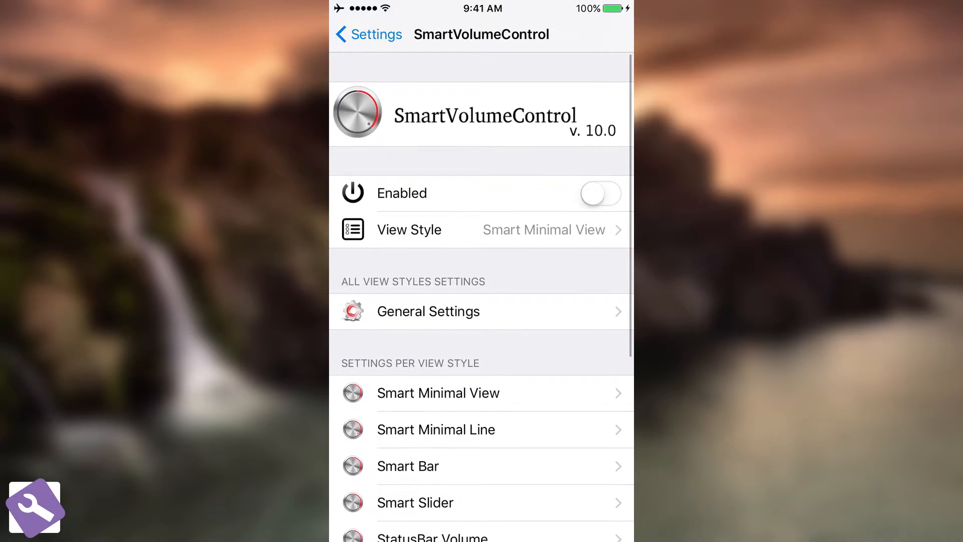
Switch SmartVolumeControl's Enabled toggle on and raise the volume to 100% to see the status-bar readout
{"action": "left_click", "coordinate": [601, 192]}
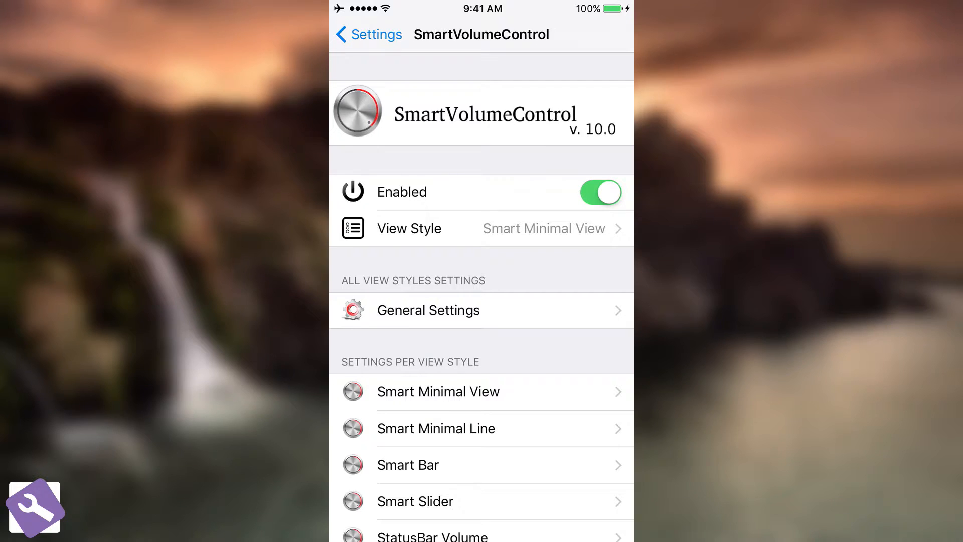
{"action": "key", "text": "XF86AudioRaiseVolume"}
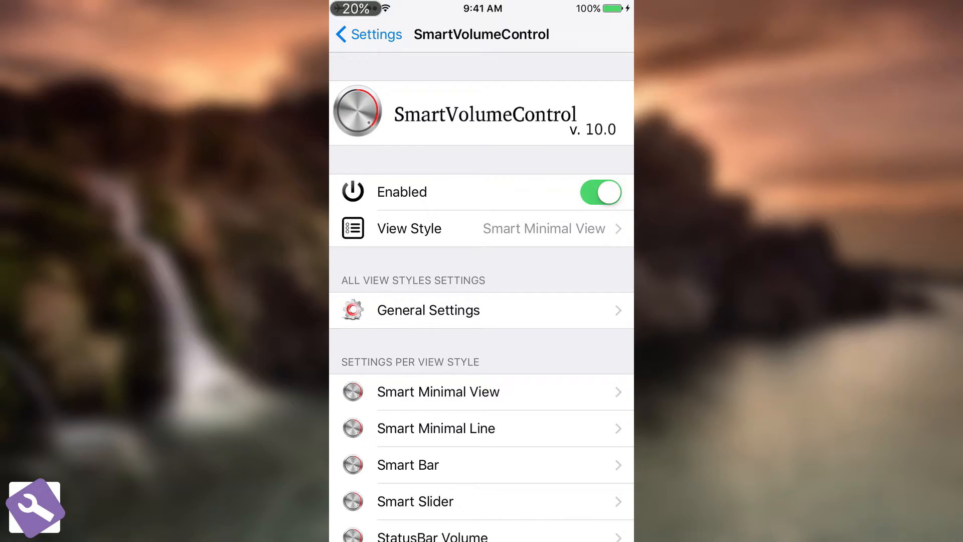
{"action": "key", "text": "XF86AudioRaiseVolume"}
{"action": "key", "text": "XF86AudioRaiseVolume"}
{"action": "key", "text": "XF86AudioRaiseVolume"}
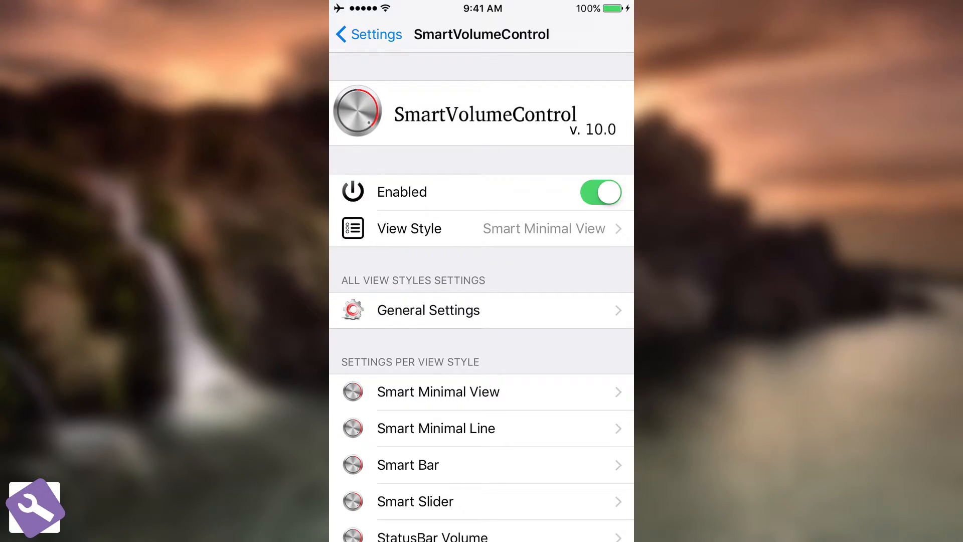
{"action": "key", "text": "XF86AudioRaiseVolume"}
Try Smart Minimal Line, Smart Bar and Smart Slider in View Style, leaving StatusBar Volume checked
{"action": "left_click", "coordinate": [482, 227]}
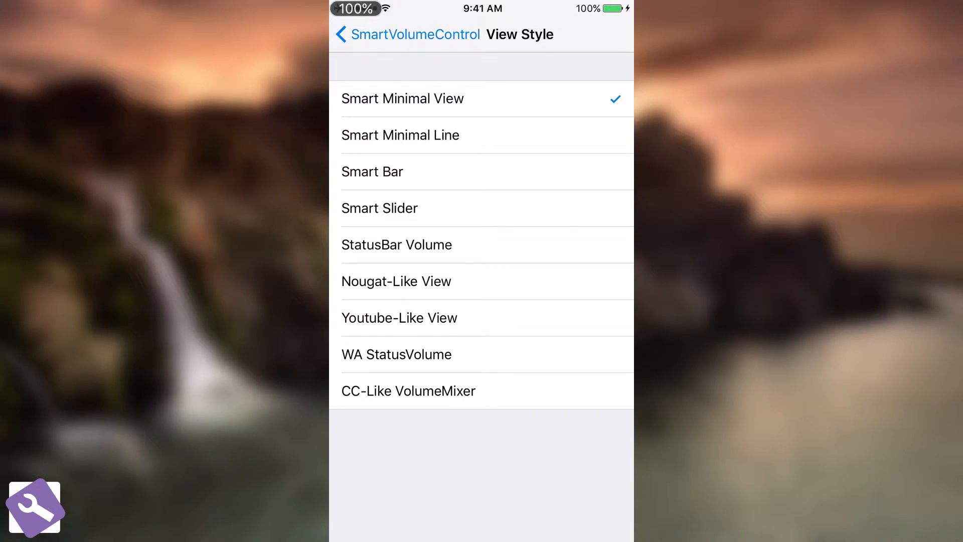
{"action": "left_click", "coordinate": [482, 172]}
{"action": "left_click", "coordinate": [482, 135]}
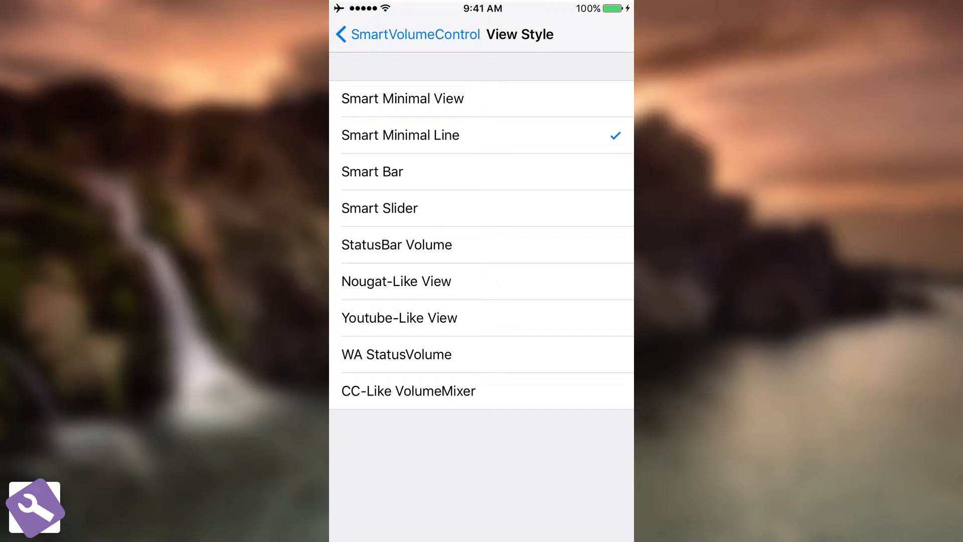
{"action": "left_click", "coordinate": [482, 173]}
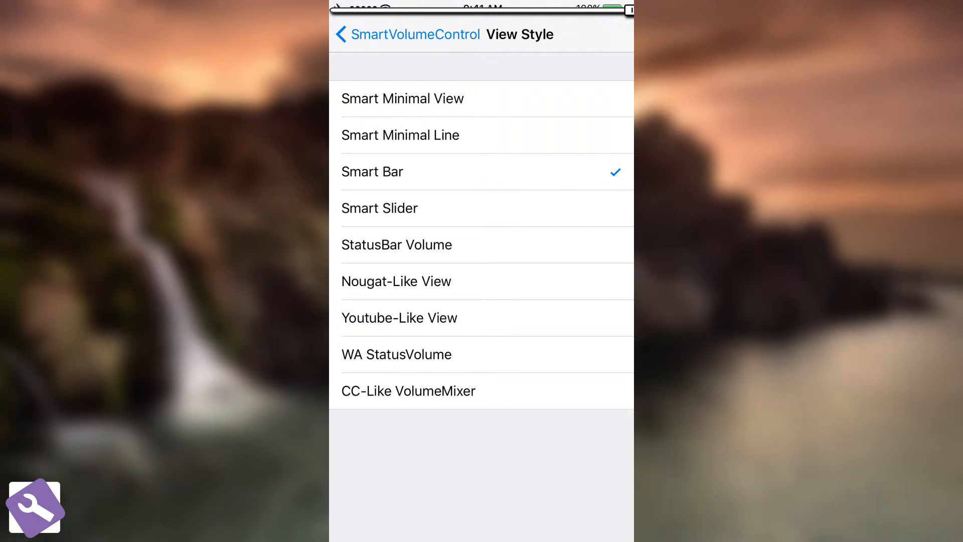
{"action": "left_click", "coordinate": [482, 209]}
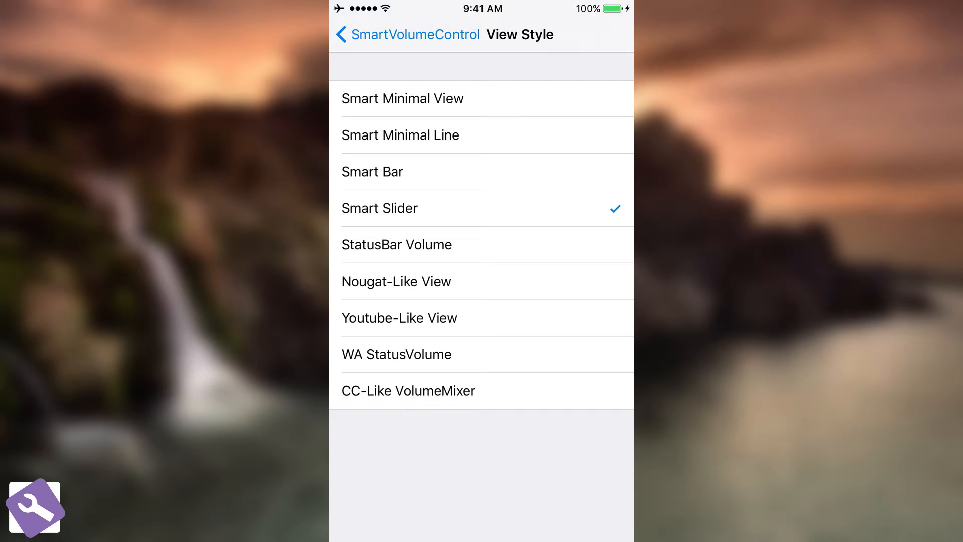
{"action": "left_click", "coordinate": [482, 245]}
Preview Nougat-Like and Youtube-Like views with volume changes, then select WA StatusVolume
{"action": "left_click", "coordinate": [482, 281]}
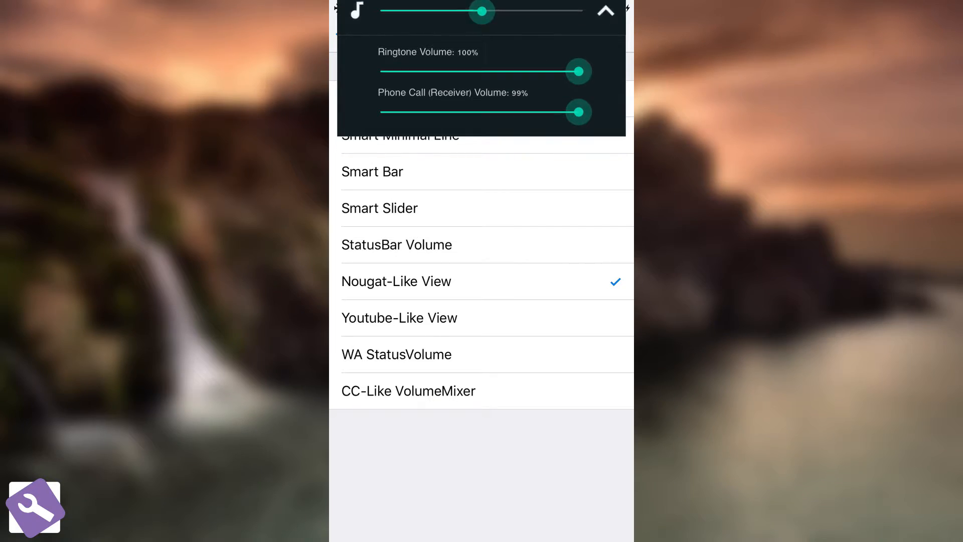
{"action": "left_click", "coordinate": [482, 317]}
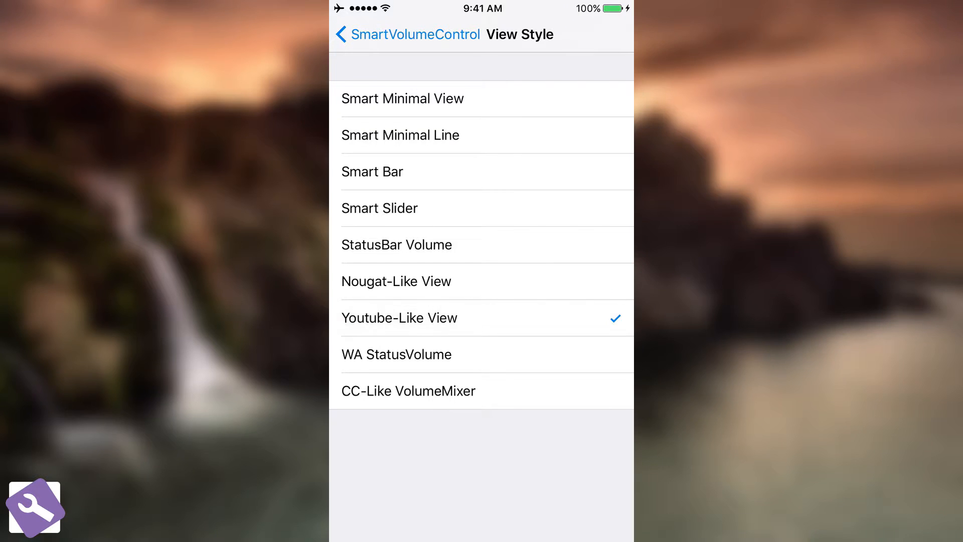
{"action": "key", "text": "XF86AudioRaiseVolume"}
{"action": "key", "text": "XF86AudioRaiseVolume"}
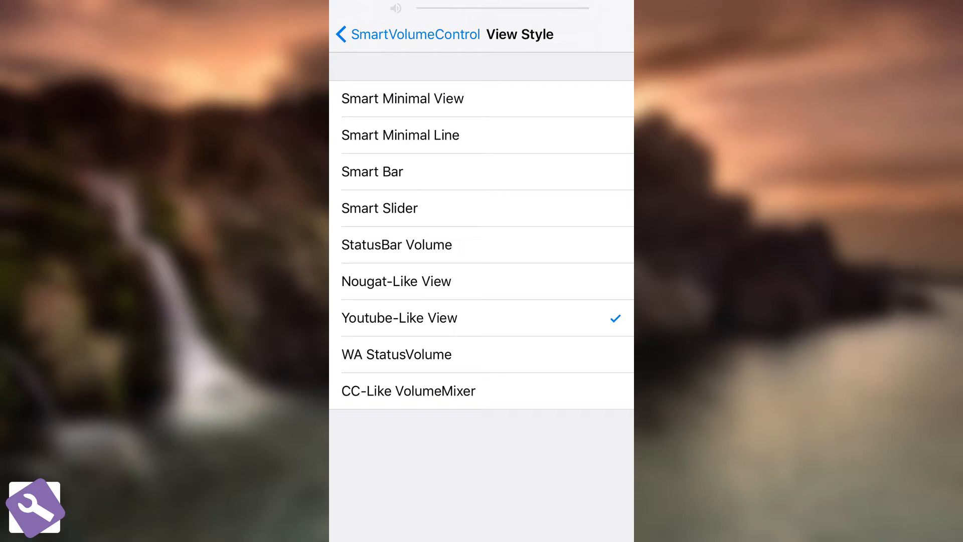
{"action": "left_click", "coordinate": [482, 355]}
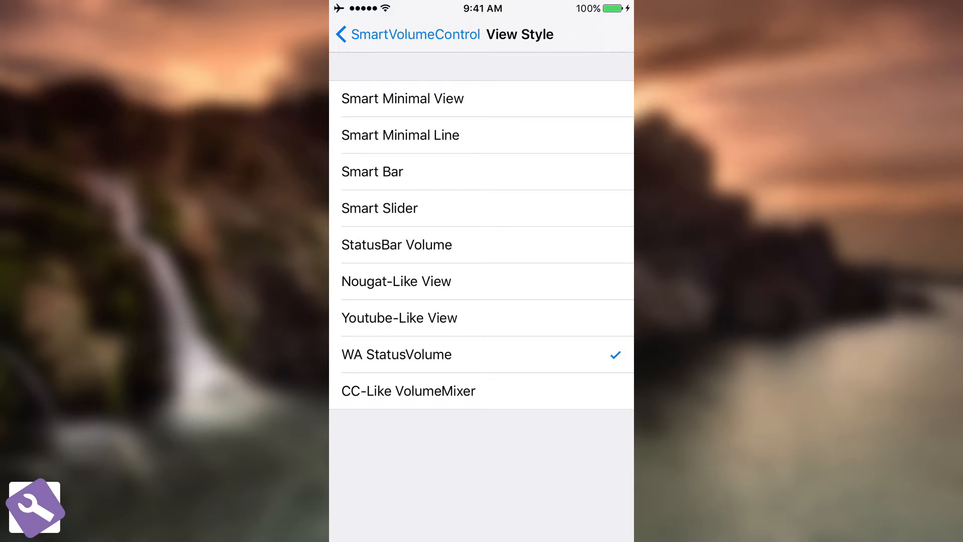
Select CC-Like VolumeMixer as the view style
{"action": "left_click", "coordinate": [481, 391]}
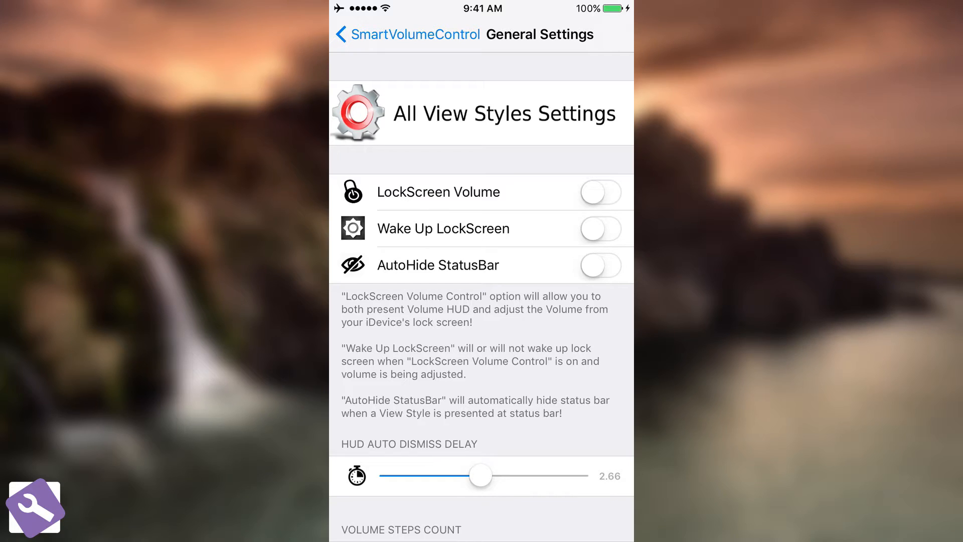
{"action": "left_click", "coordinate": [601, 193]}
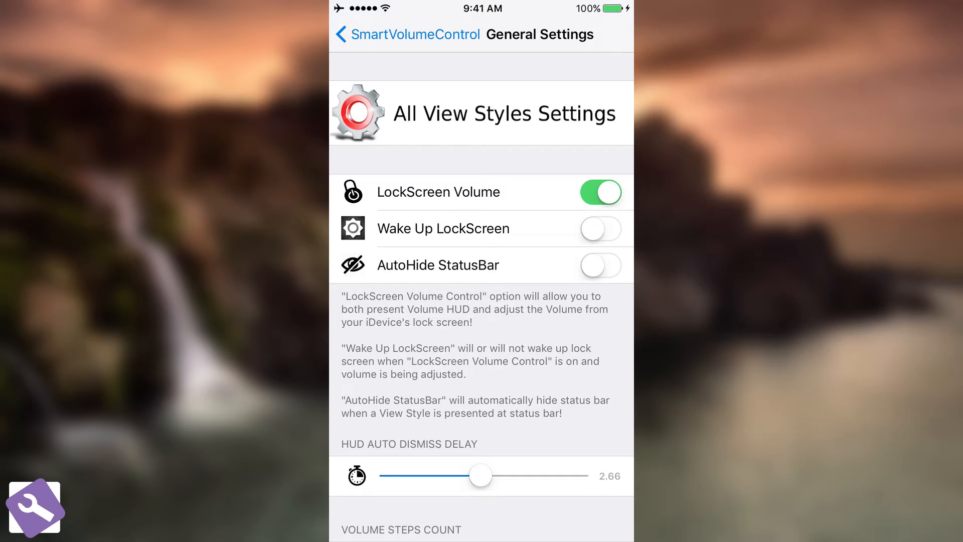
{"action": "left_click", "coordinate": [601, 192]}
{"action": "left_click", "coordinate": [600, 265]}
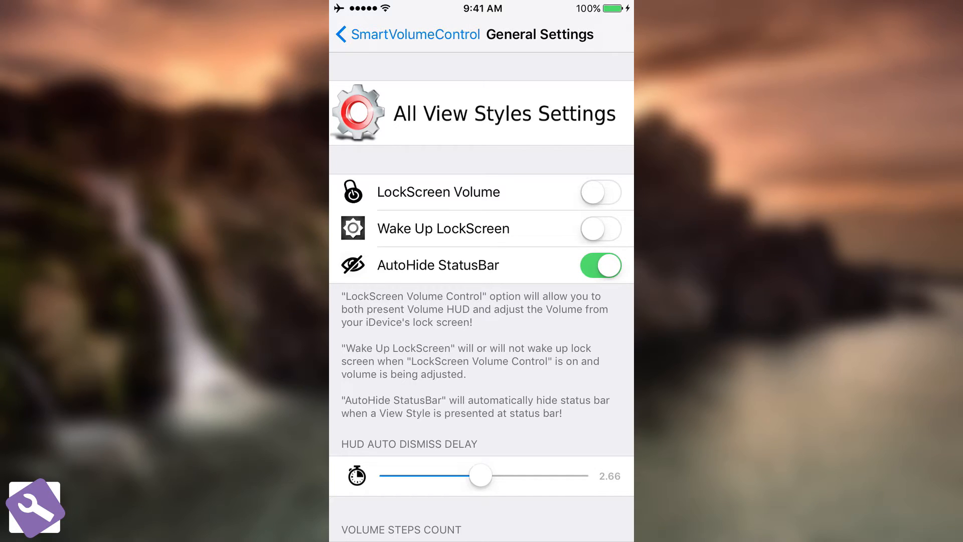
{"action": "left_click", "coordinate": [601, 264]}
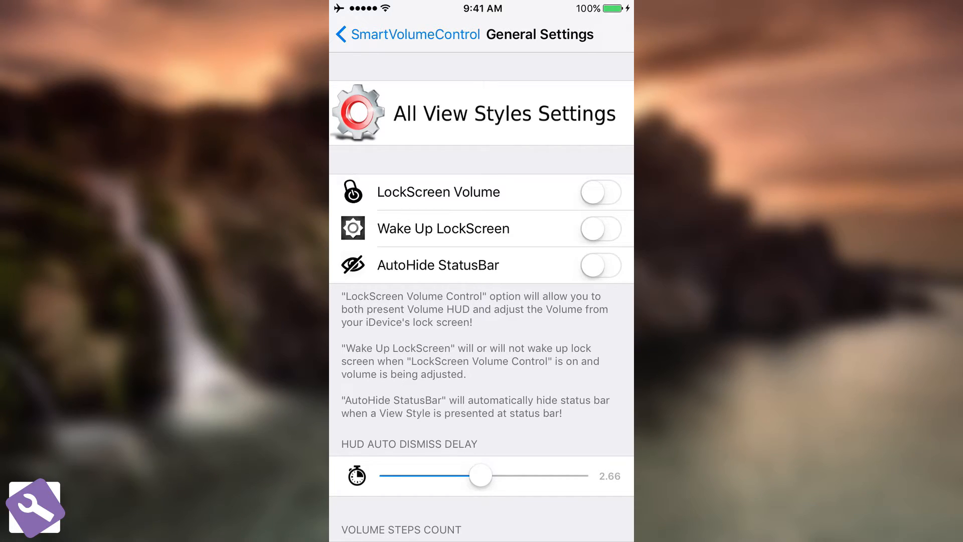
{"action": "left_click", "coordinate": [601, 229]}
{"action": "left_click", "coordinate": [407, 34]}
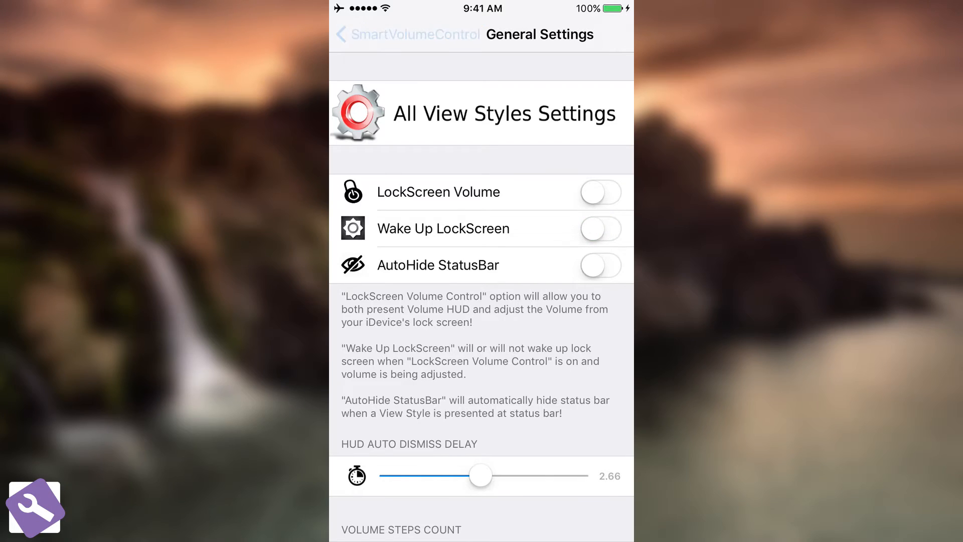
{"action": "left_click", "coordinate": [428, 310]}
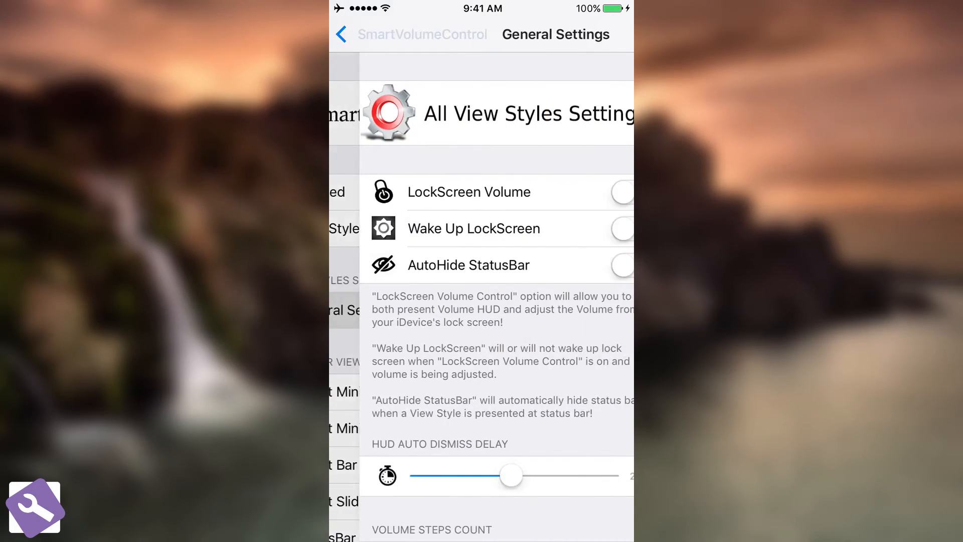
{"action": "scroll", "coordinate": [482, 301], "scroll_direction": "down", "scroll_amount": 3}
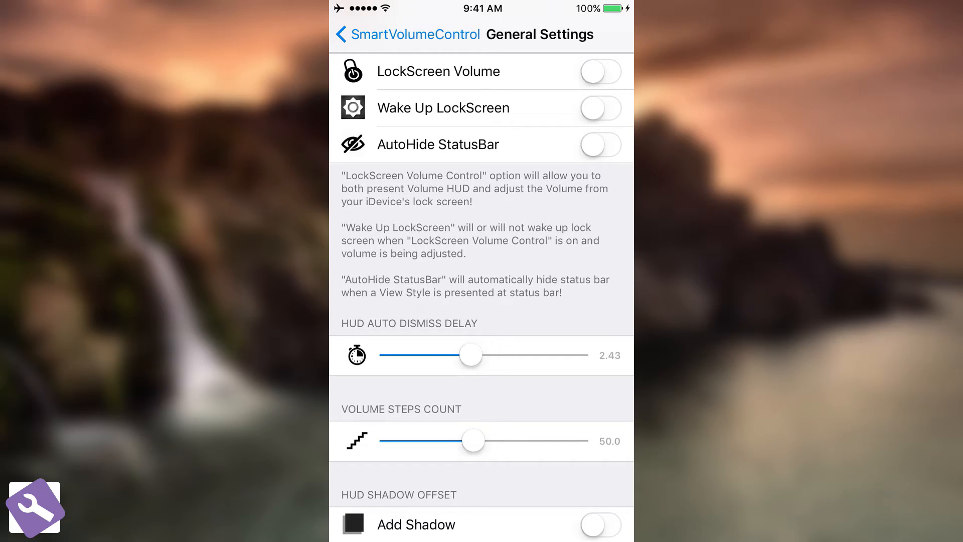
Move the HUD Auto Dismiss Delay down to 0.50, then up to 5.00
{"action": "left_click_drag", "start_coordinate": [480, 356], "coordinate": [390, 356]}
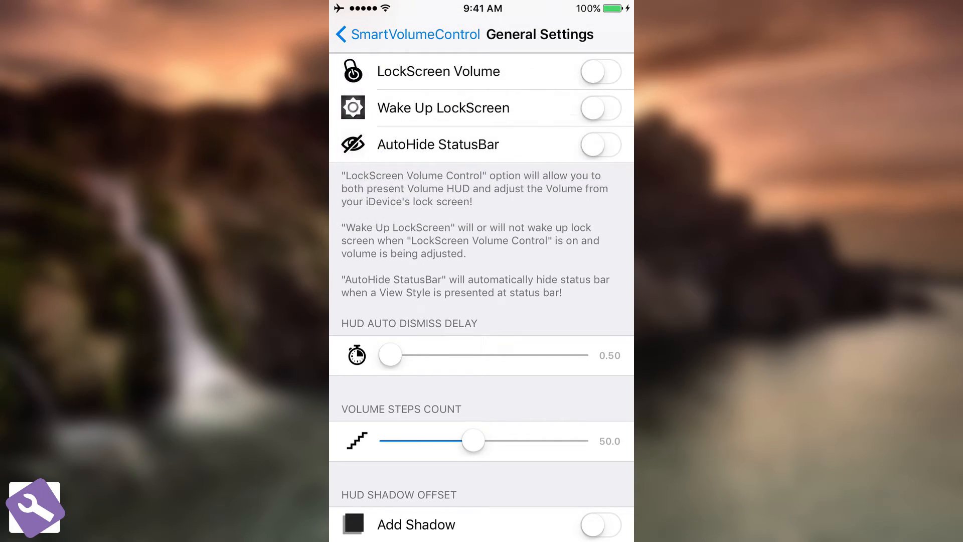
{"action": "left_click_drag", "start_coordinate": [390, 355], "coordinate": [579, 356]}
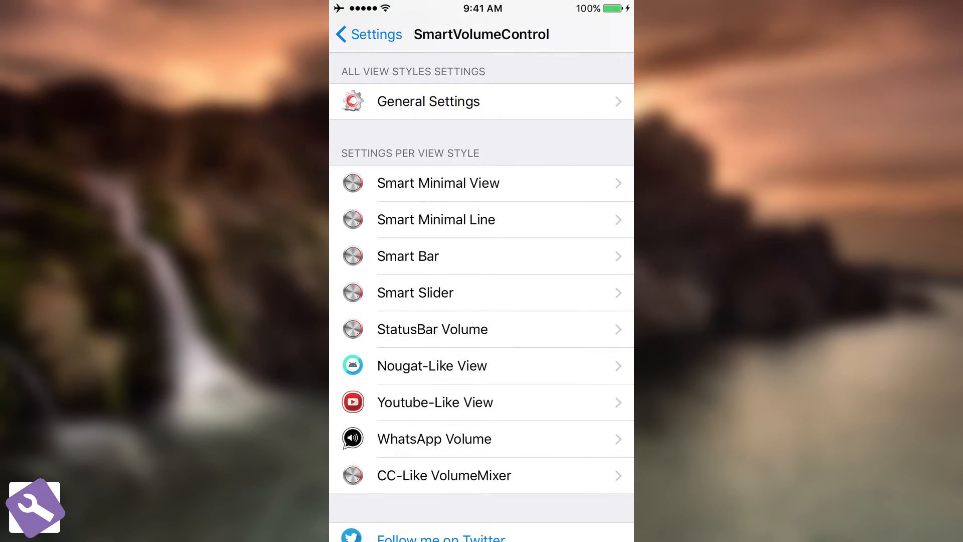
In CC-Like VolumeMixer settings, enable X Button and Swipe Up HUD dismissal, testing the X once
{"action": "left_click", "coordinate": [482, 475]}
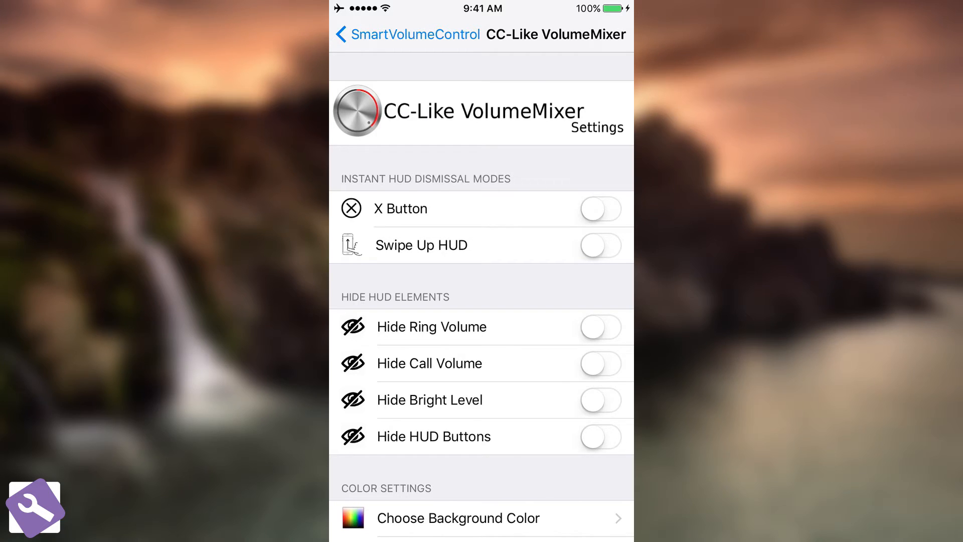
{"action": "scroll", "coordinate": [482, 376], "scroll_direction": "down", "scroll_amount": 3}
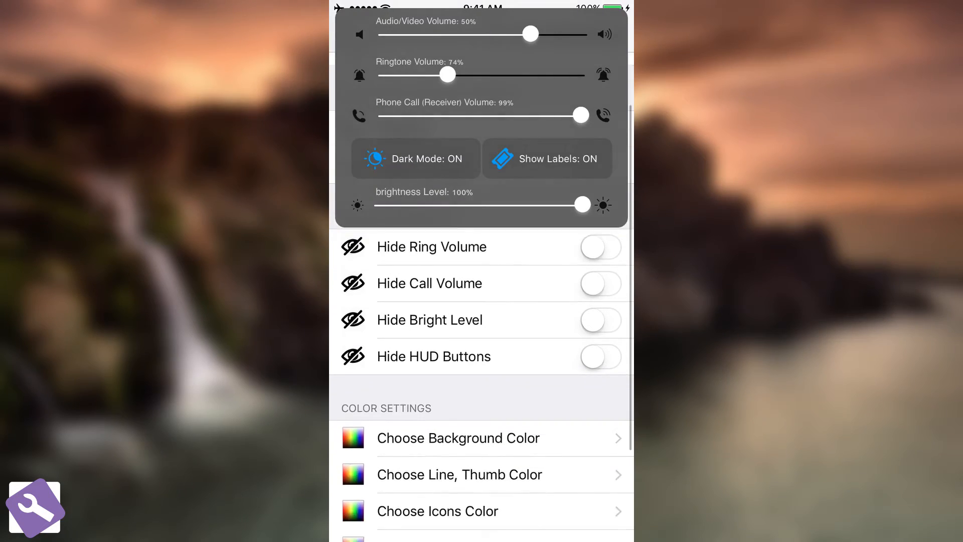
{"action": "scroll", "coordinate": [482, 377], "scroll_direction": "up", "scroll_amount": 4}
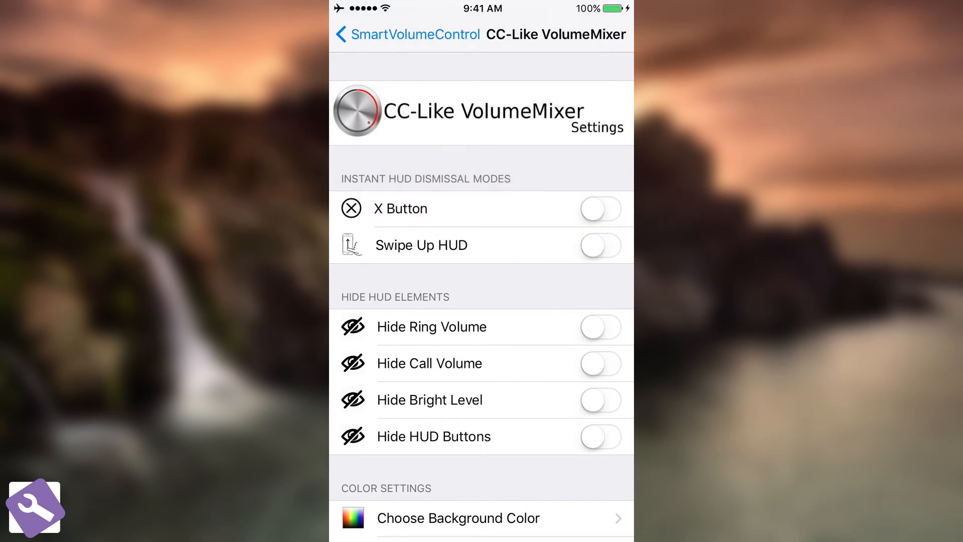
{"action": "left_click", "coordinate": [600, 209]}
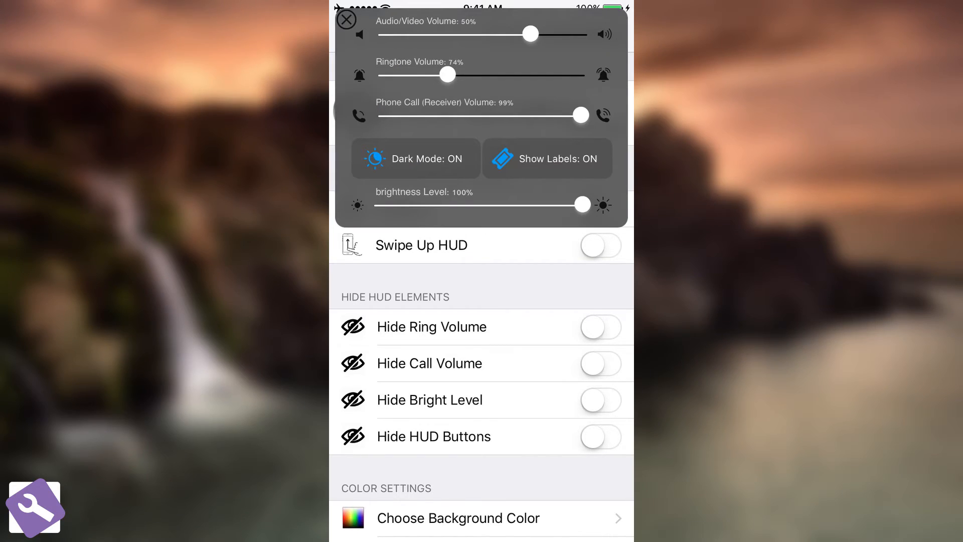
{"action": "left_click", "coordinate": [347, 20]}
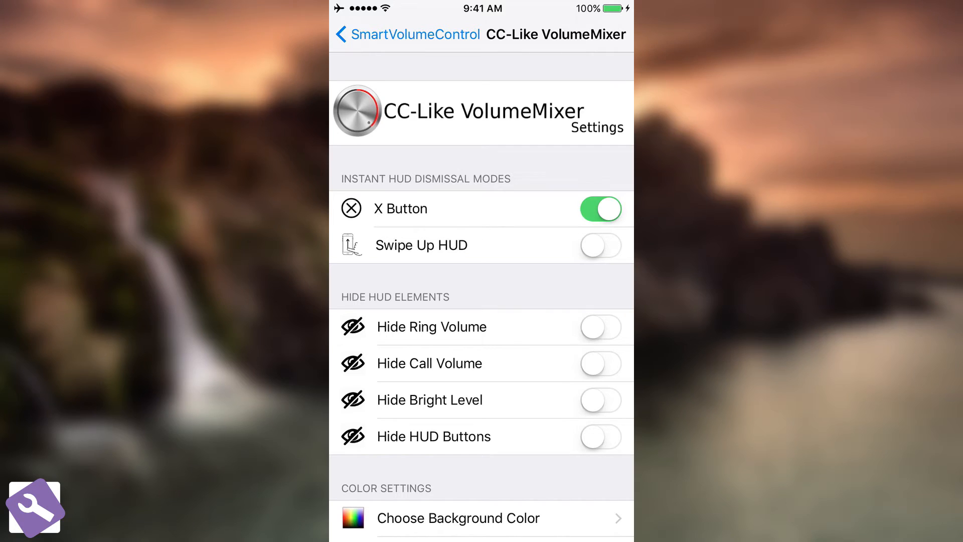
{"action": "left_click", "coordinate": [601, 245]}
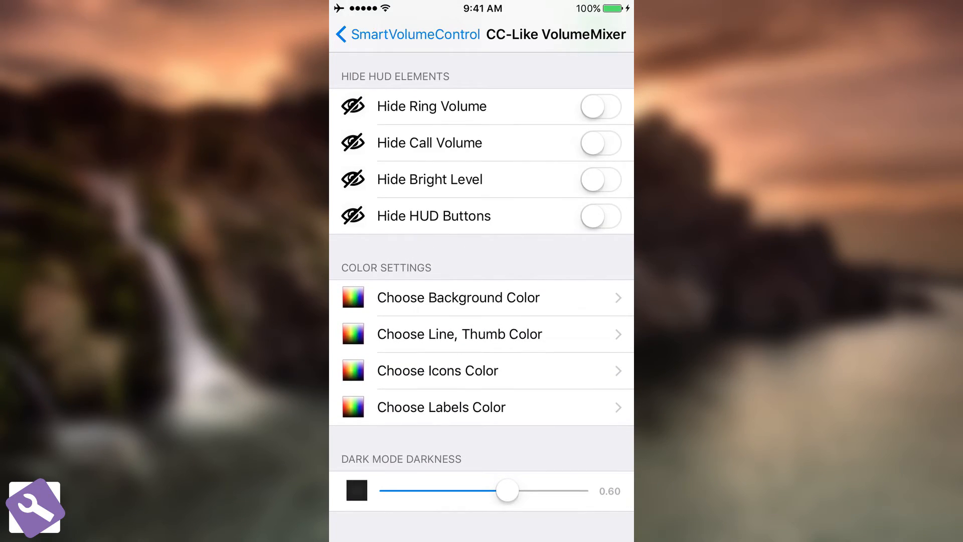
{"action": "scroll", "coordinate": [481, 301], "scroll_direction": "down", "scroll_amount": 2}
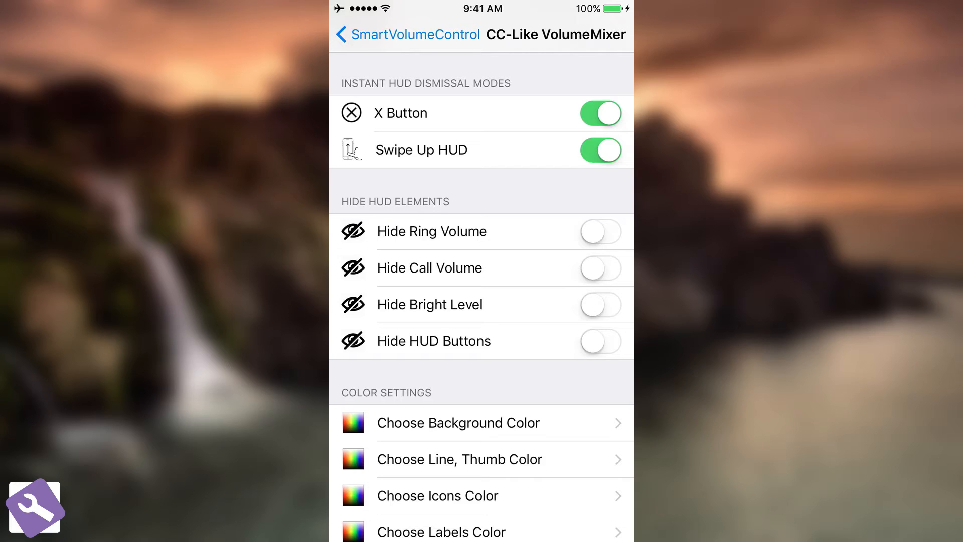
{"action": "scroll", "coordinate": [482, 301], "scroll_direction": "up", "scroll_amount": 2}
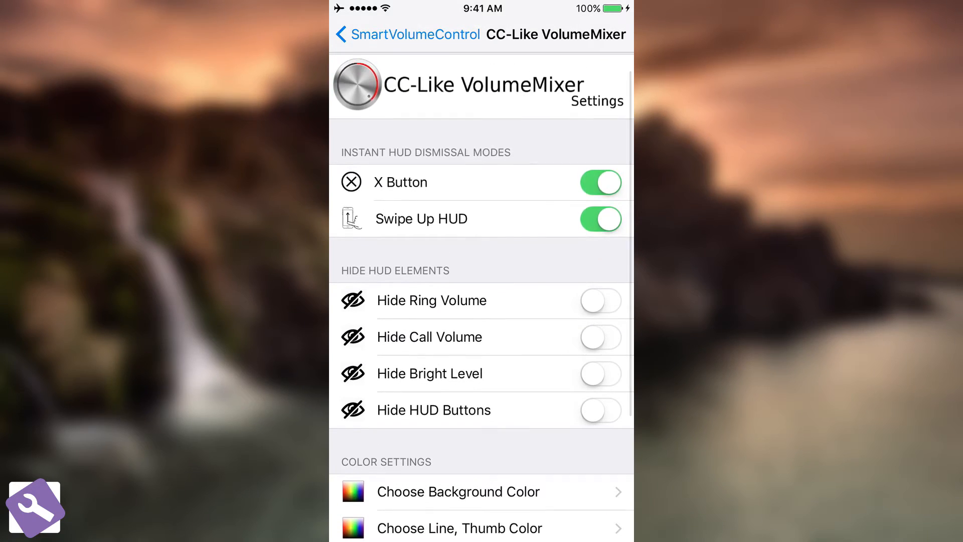
Turn on Hide Ring Volume, Hide Call Volume, Hide Bright Level and Hide HUD Buttons
{"action": "left_click", "coordinate": [600, 301]}
{"action": "left_click", "coordinate": [601, 300]}
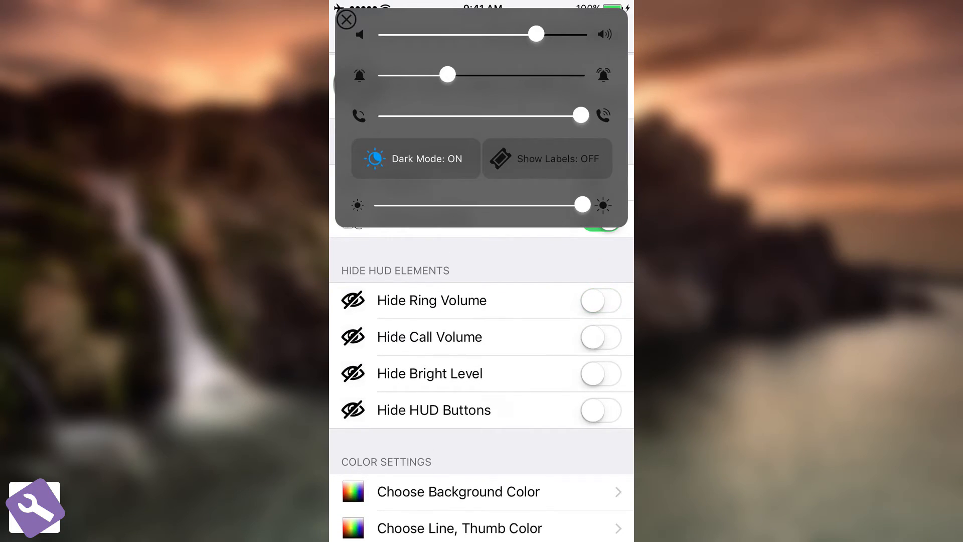
{"action": "left_click", "coordinate": [600, 300]}
{"action": "left_click", "coordinate": [601, 336]}
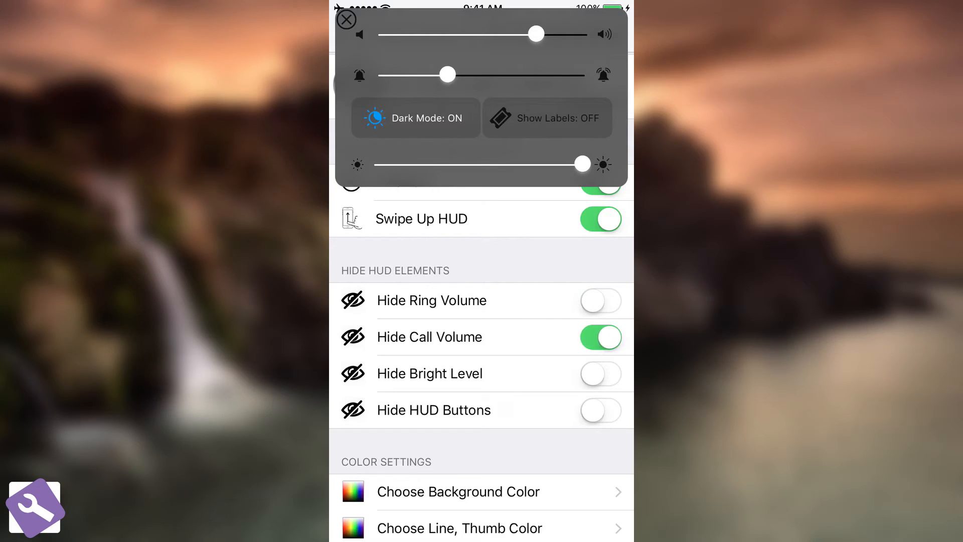
{"action": "left_click", "coordinate": [601, 373]}
{"action": "left_click", "coordinate": [601, 409]}
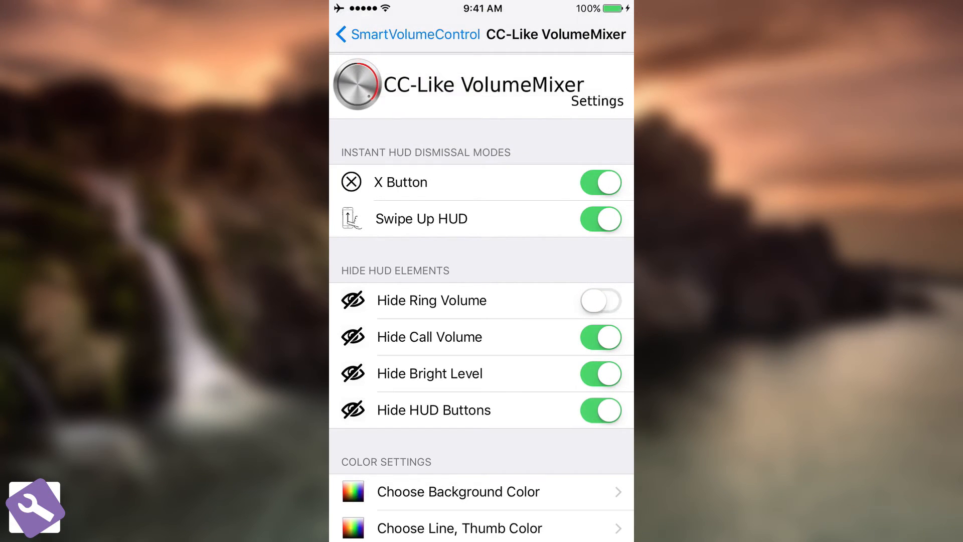
{"action": "left_click", "coordinate": [600, 300]}
Max the media volume, switch X Button dismissal off and bring up the HUD to confirm
{"action": "left_click_drag", "start_coordinate": [538, 34], "coordinate": [584, 33]}
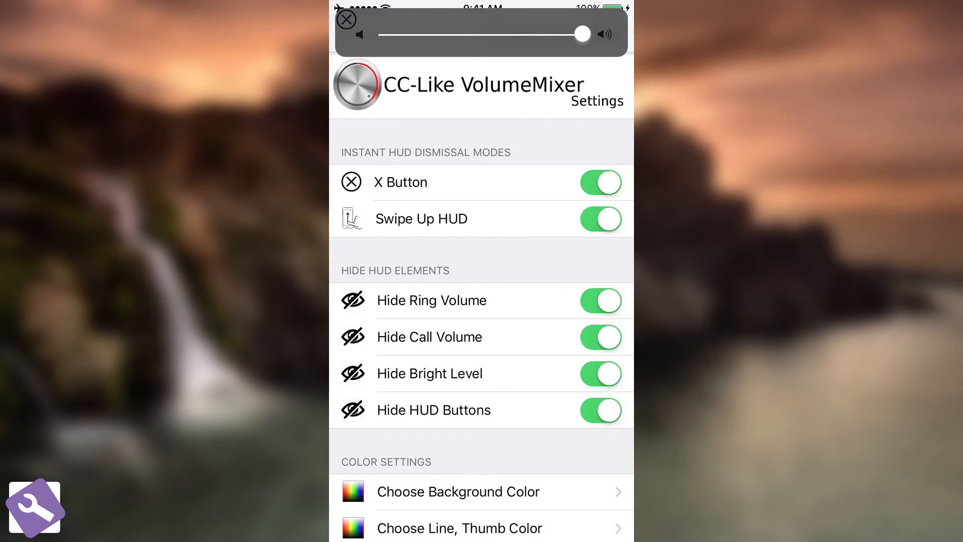
{"action": "left_click", "coordinate": [600, 183]}
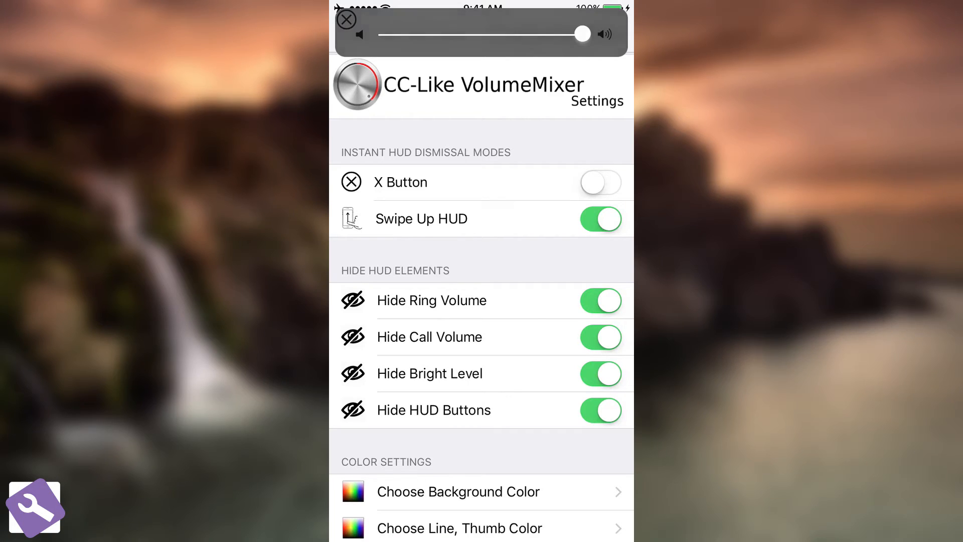
{"action": "key", "text": "XF86AudioRaiseVolume"}
Switch all four Hide HUD Elements toggles back off so every mixer row shows again
{"action": "left_click", "coordinate": [601, 301]}
{"action": "left_click", "coordinate": [600, 337]}
{"action": "left_click", "coordinate": [601, 373]}
{"action": "left_click", "coordinate": [601, 409]}
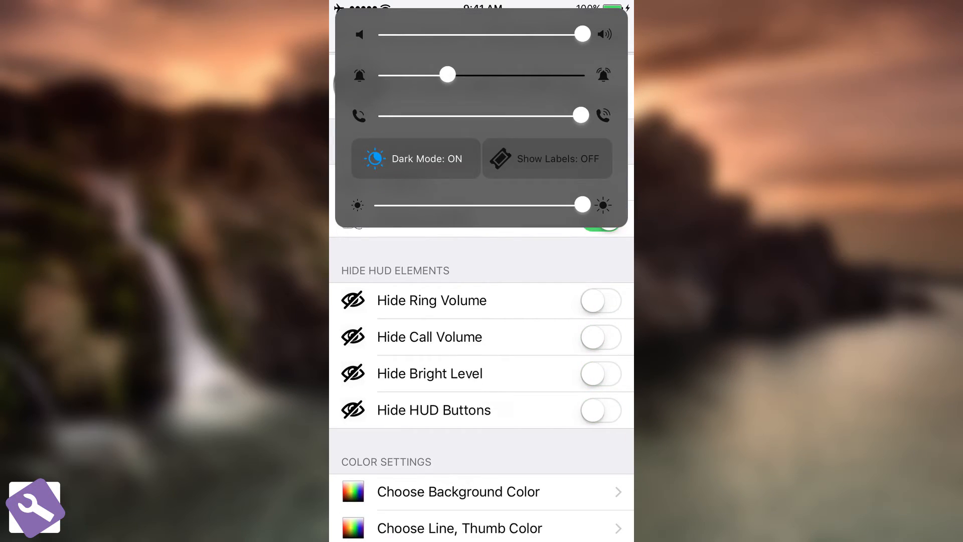
{"action": "scroll", "coordinate": [482, 338], "scroll_direction": "down", "scroll_amount": 5}
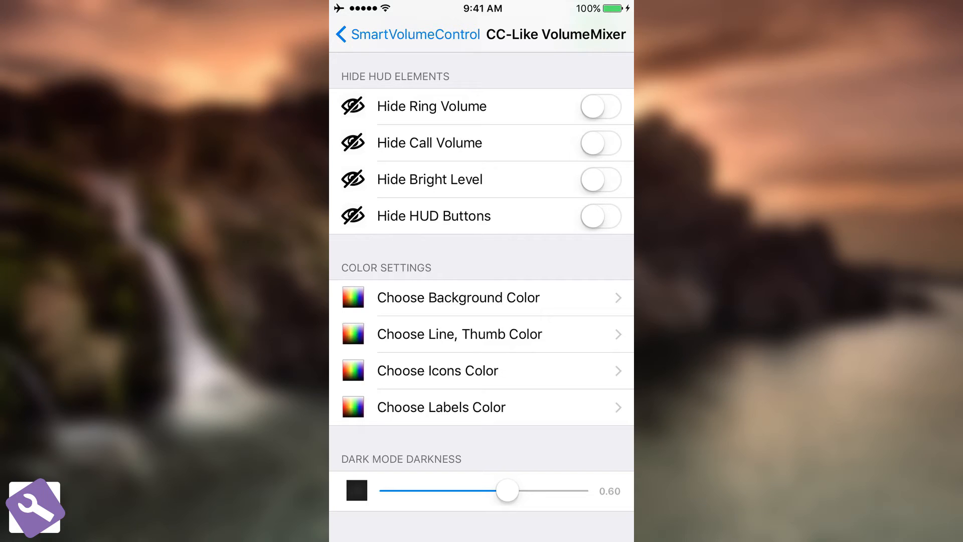
In Choose Background Color, pick a light purple hue with slightly raised opacity
{"action": "left_click", "coordinate": [482, 297]}
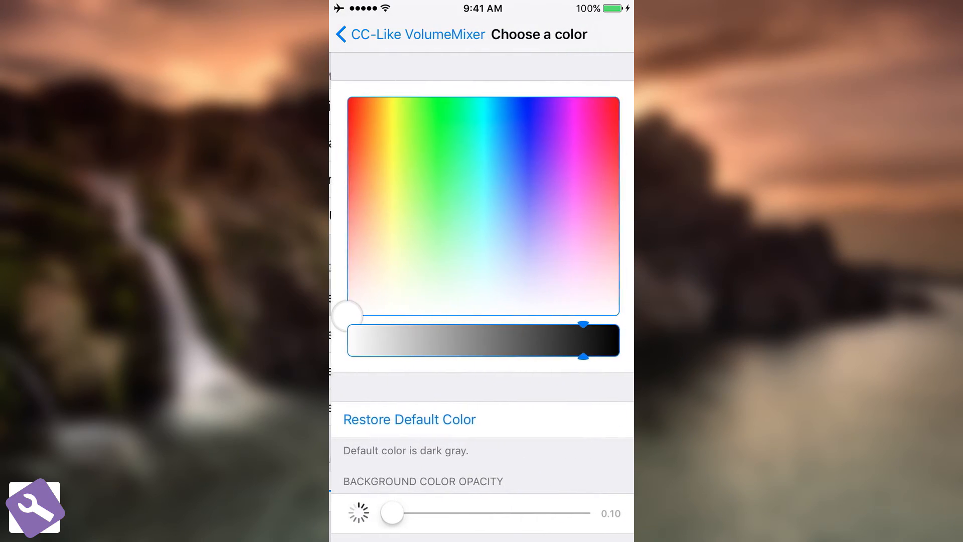
{"action": "left_click", "coordinate": [482, 419]}
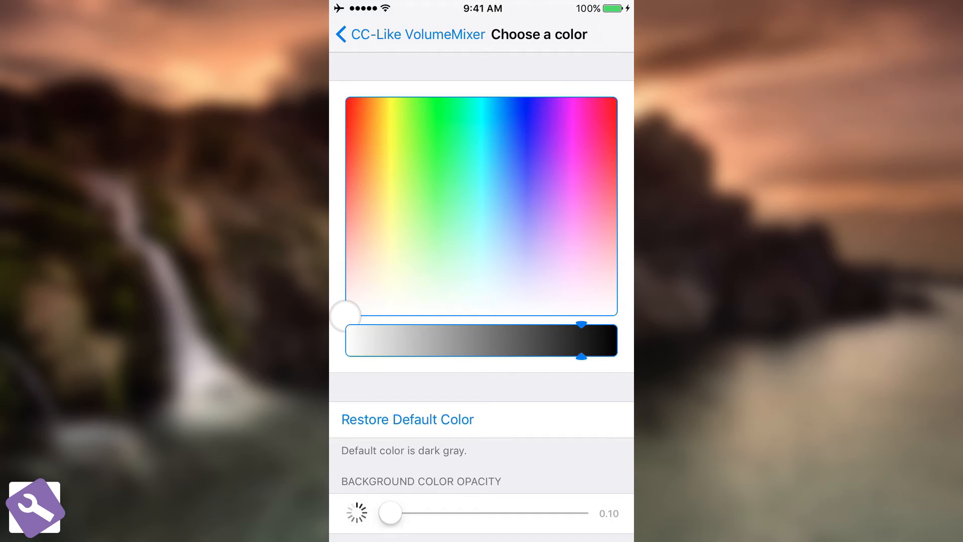
{"action": "left_click_drag", "start_coordinate": [391, 514], "coordinate": [431, 513]}
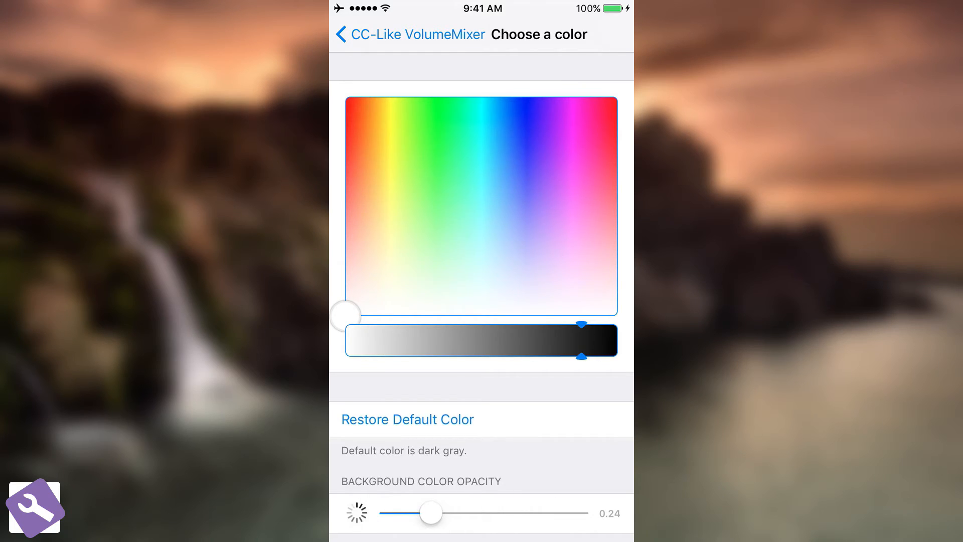
{"action": "left_click_drag", "start_coordinate": [347, 313], "coordinate": [566, 188]}
{"action": "left_click_drag", "start_coordinate": [582, 340], "coordinate": [381, 341]}
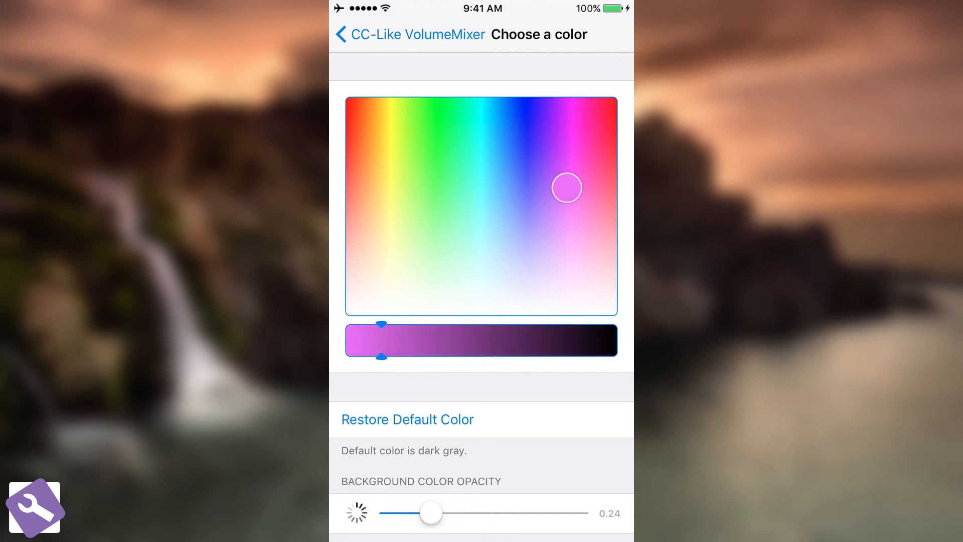
{"action": "left_click_drag", "start_coordinate": [567, 189], "coordinate": [563, 229]}
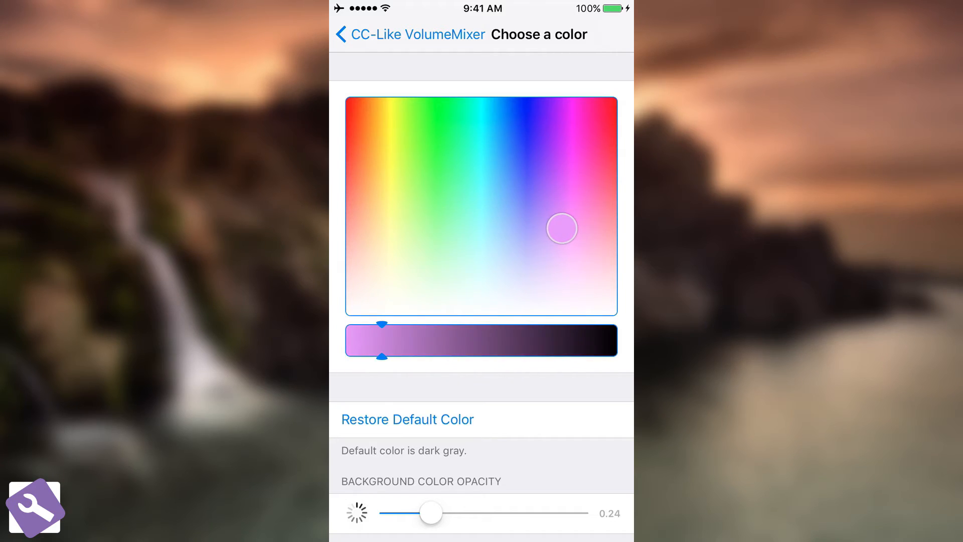
{"action": "left_click", "coordinate": [343, 33]}
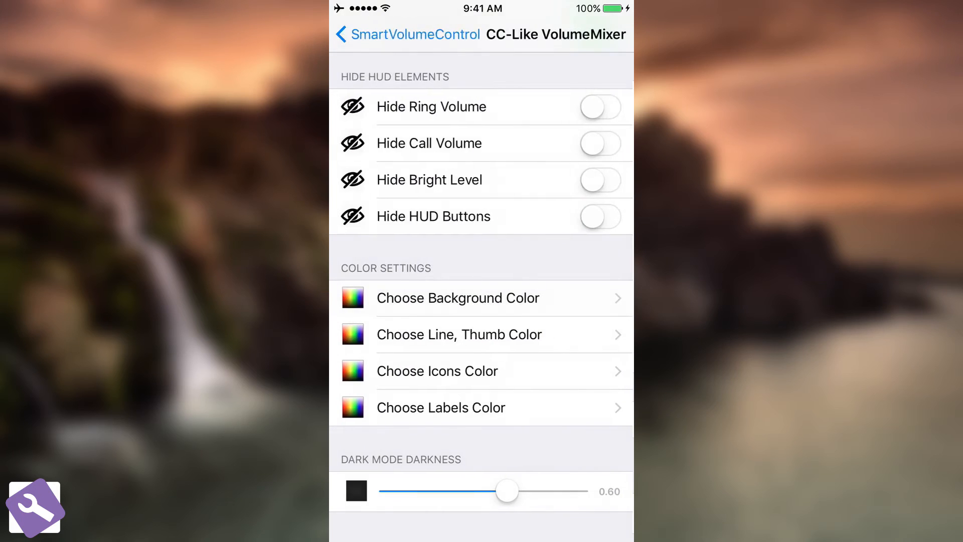
Leave dark mode, show slider labels, then darken the purple background to 0.48 opacity
{"action": "left_click", "coordinate": [415, 159]}
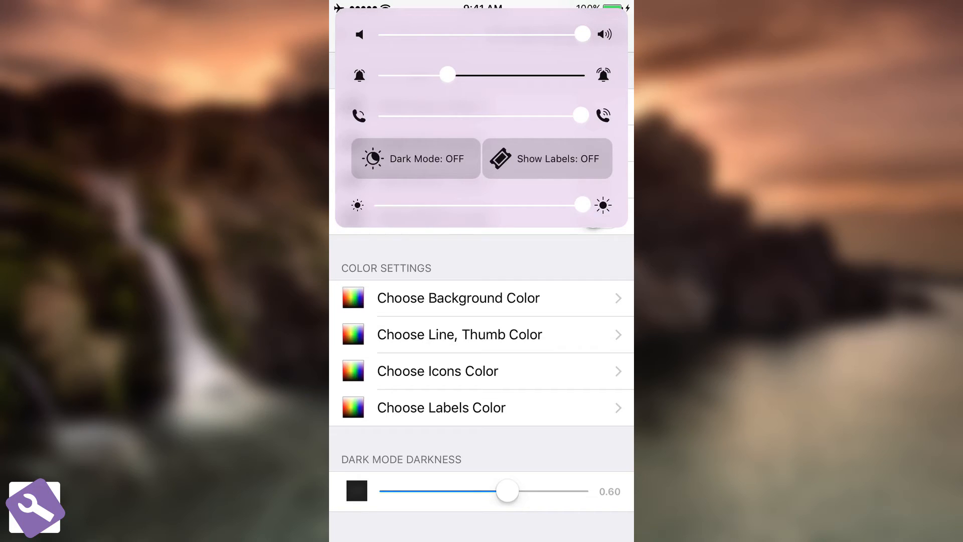
{"action": "left_click", "coordinate": [547, 159]}
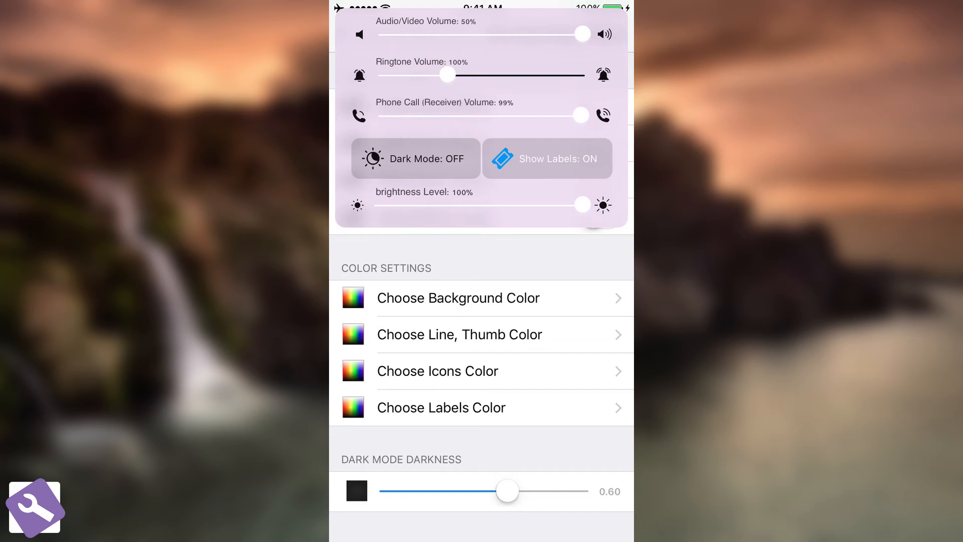
{"action": "left_click", "coordinate": [459, 298]}
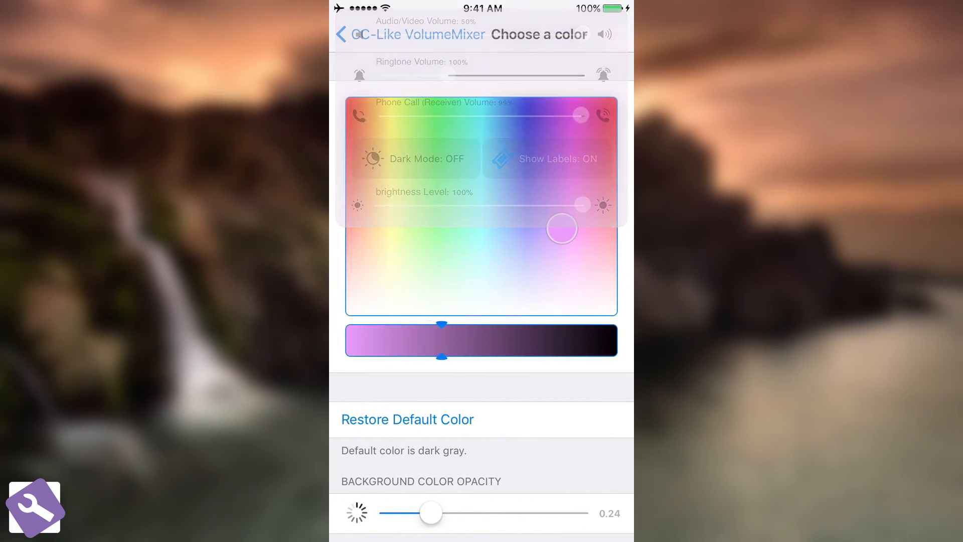
{"action": "key", "text": "XF86AudioRaiseVolume"}
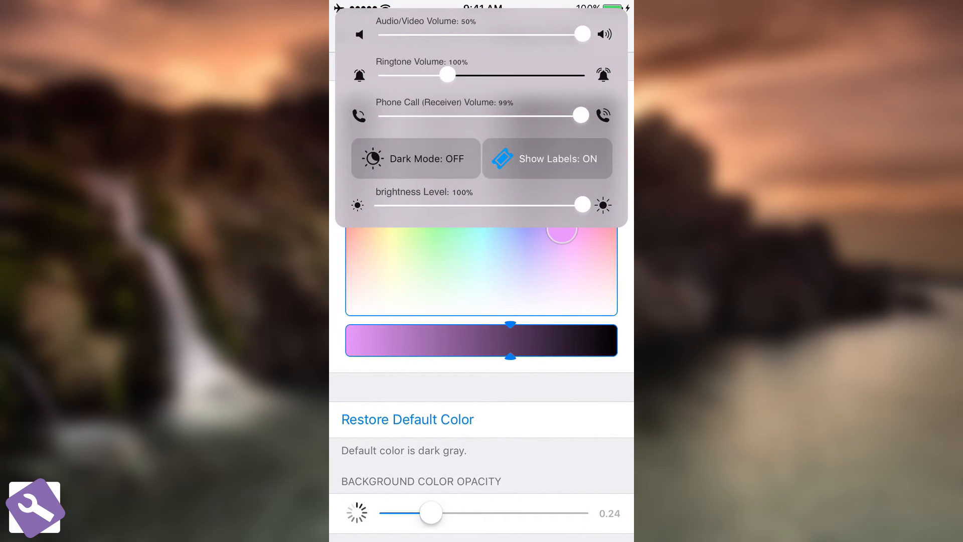
{"action": "left_click_drag", "start_coordinate": [510, 340], "coordinate": [538, 340]}
{"action": "left_click_drag", "start_coordinate": [430, 513], "coordinate": [499, 513]}
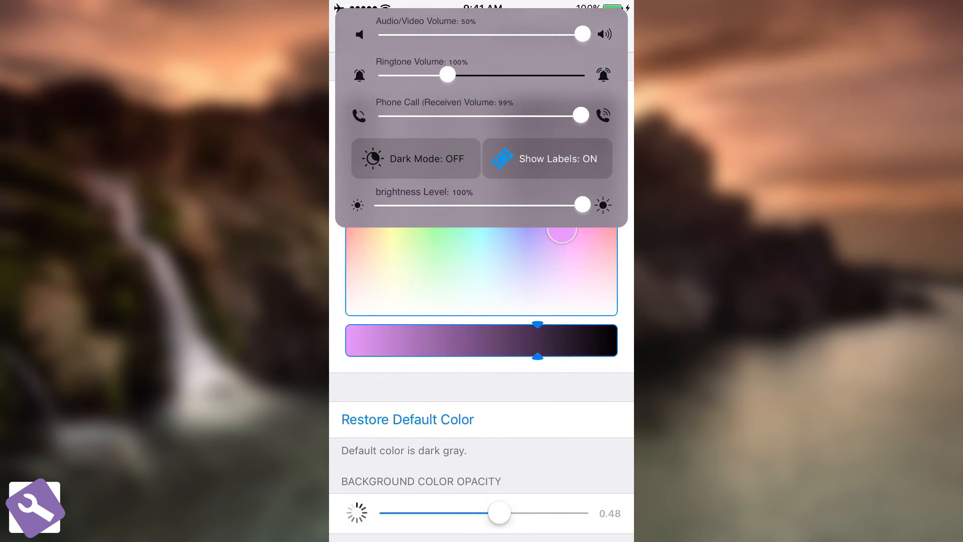
{"action": "left_click", "coordinate": [343, 34]}
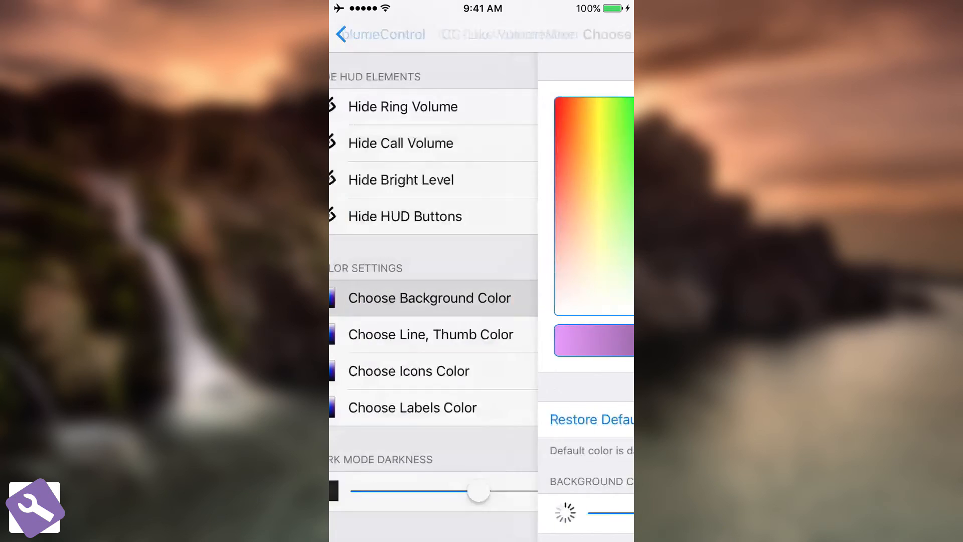
Set Line, Thumb Color to a blue-purple shade and preview the purple sliders
{"action": "left_click", "coordinate": [431, 334]}
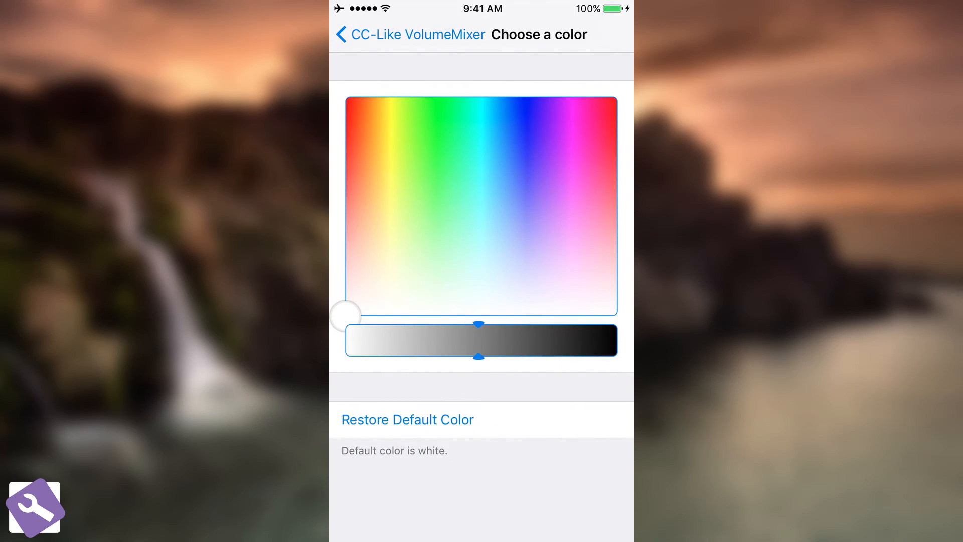
{"action": "left_click_drag", "start_coordinate": [347, 315], "coordinate": [538, 166]}
{"action": "left_click_drag", "start_coordinate": [478, 340], "coordinate": [378, 341]}
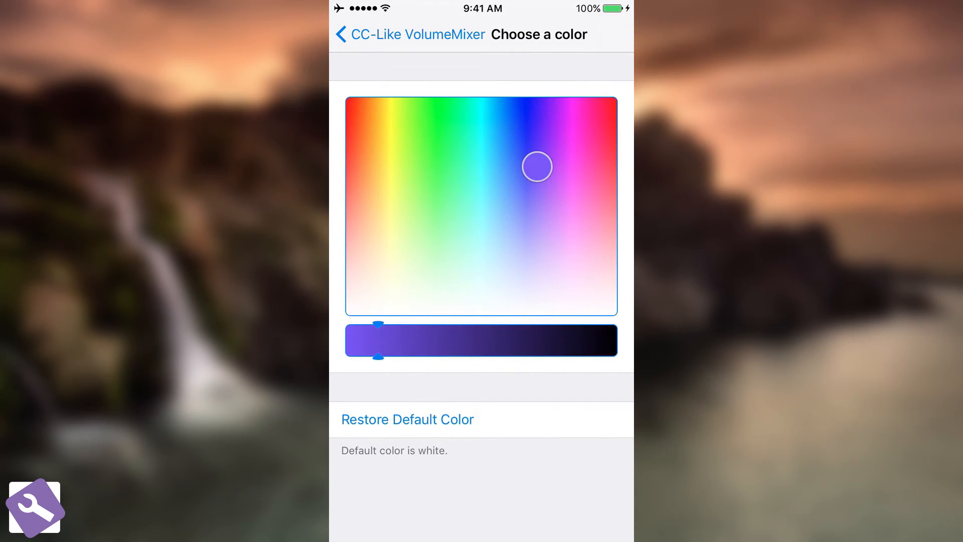
{"action": "left_click", "coordinate": [343, 34]}
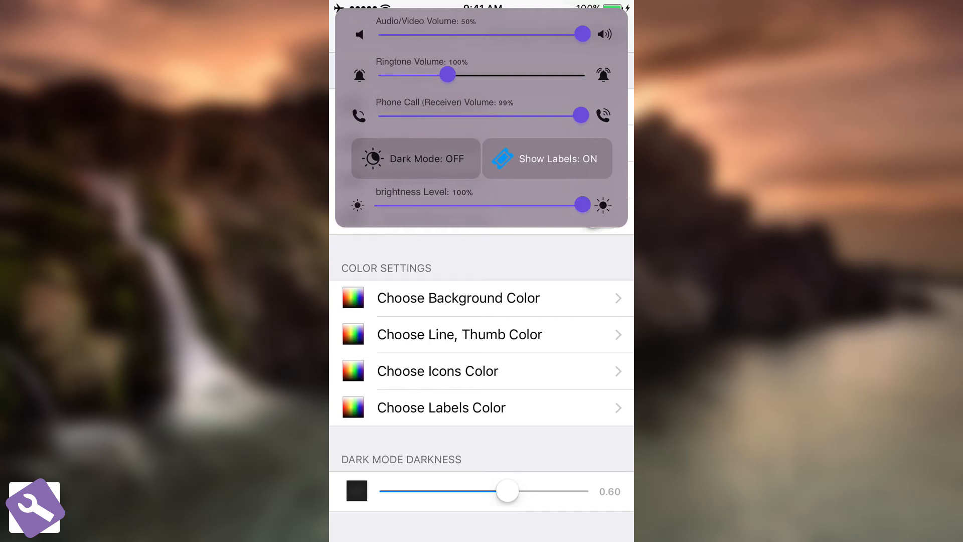
{"action": "left_click", "coordinate": [481, 371]}
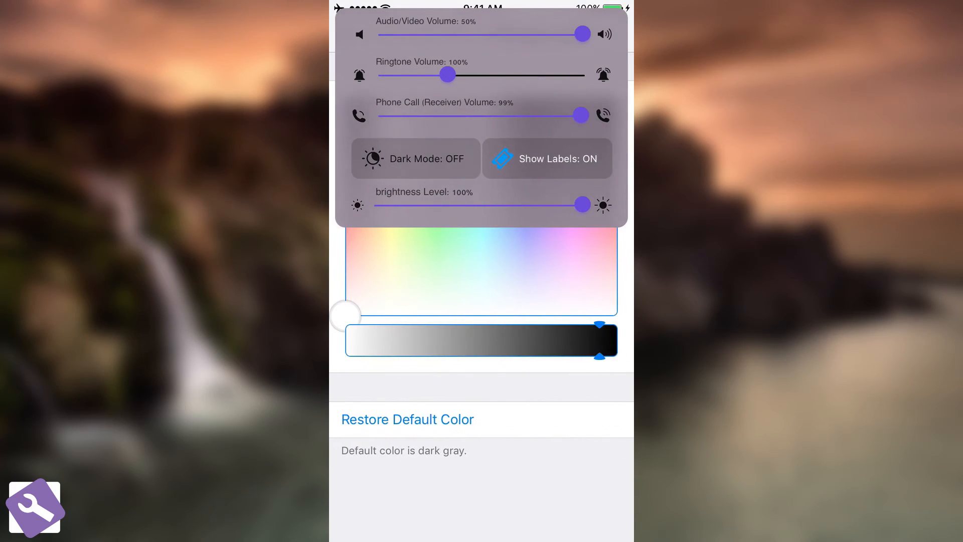
Colour the mixer icons green and preview them
{"action": "left_click_drag", "start_coordinate": [522, 280], "coordinate": [447, 147]}
{"action": "left_click_drag", "start_coordinate": [600, 340], "coordinate": [386, 340]}
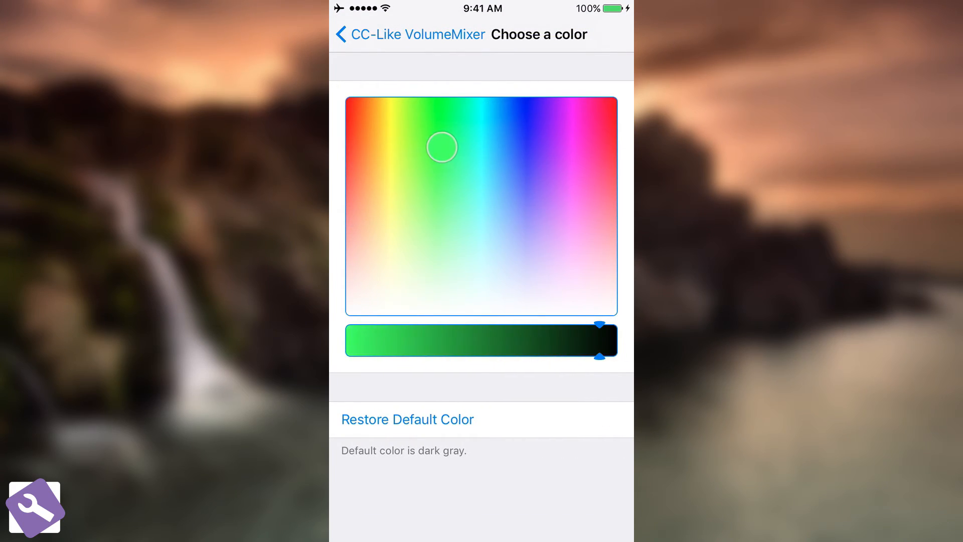
{"action": "left_click", "coordinate": [410, 35]}
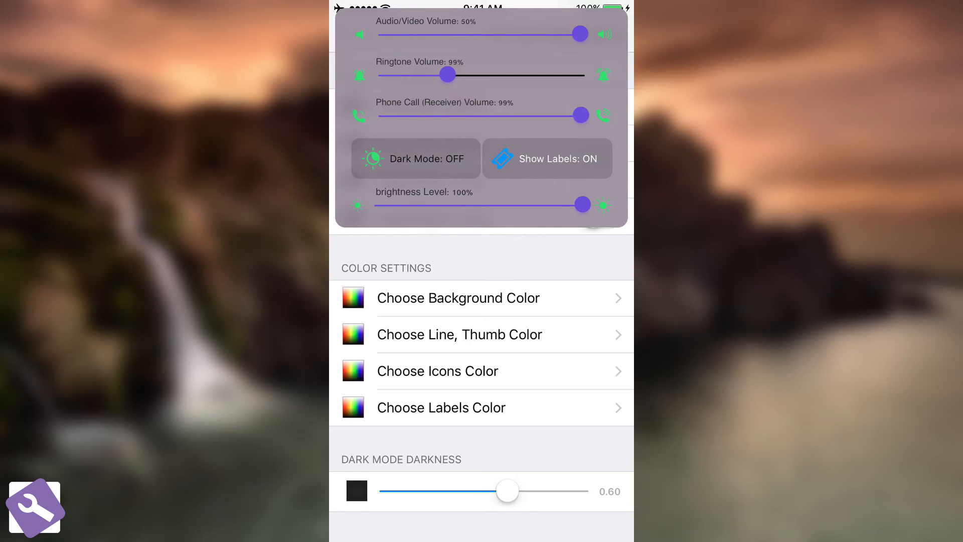
Change the mixer icons to white and preview the result
{"action": "left_click", "coordinate": [481, 371]}
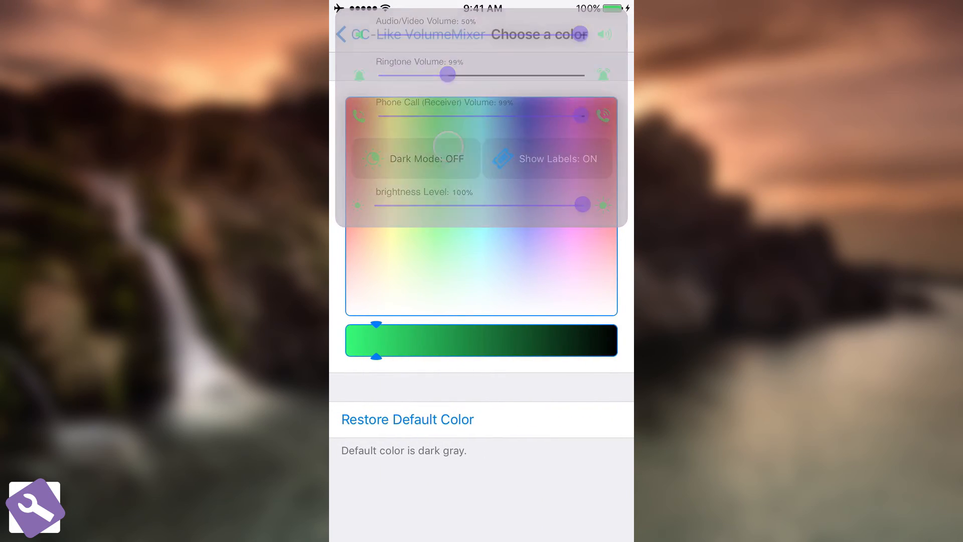
{"action": "left_click_drag", "start_coordinate": [495, 309], "coordinate": [460, 310]}
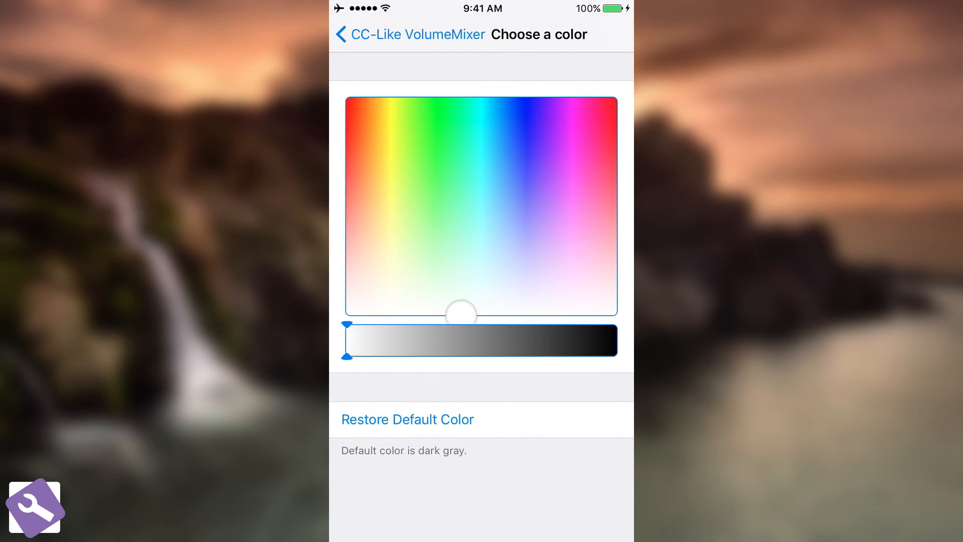
{"action": "left_click", "coordinate": [342, 34]}
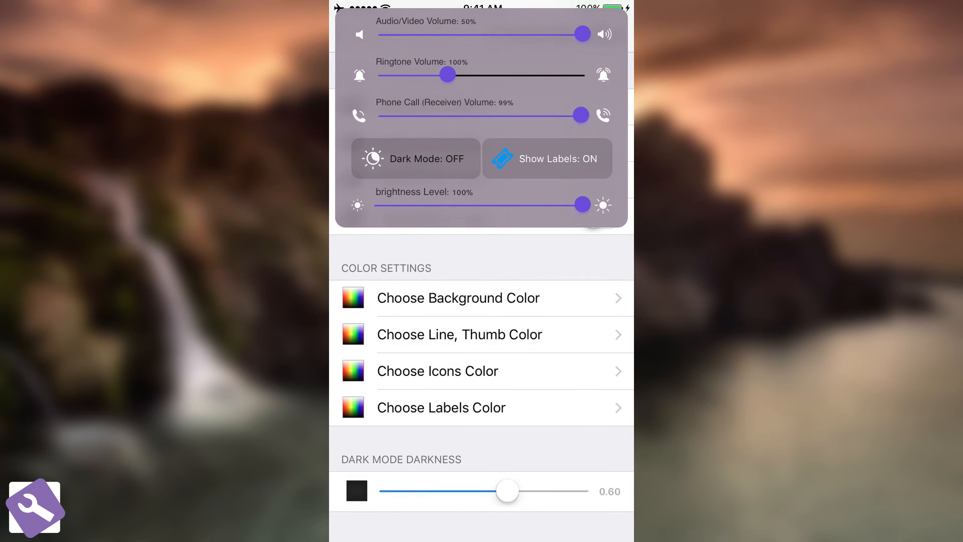
{"action": "left_click", "coordinate": [482, 335]}
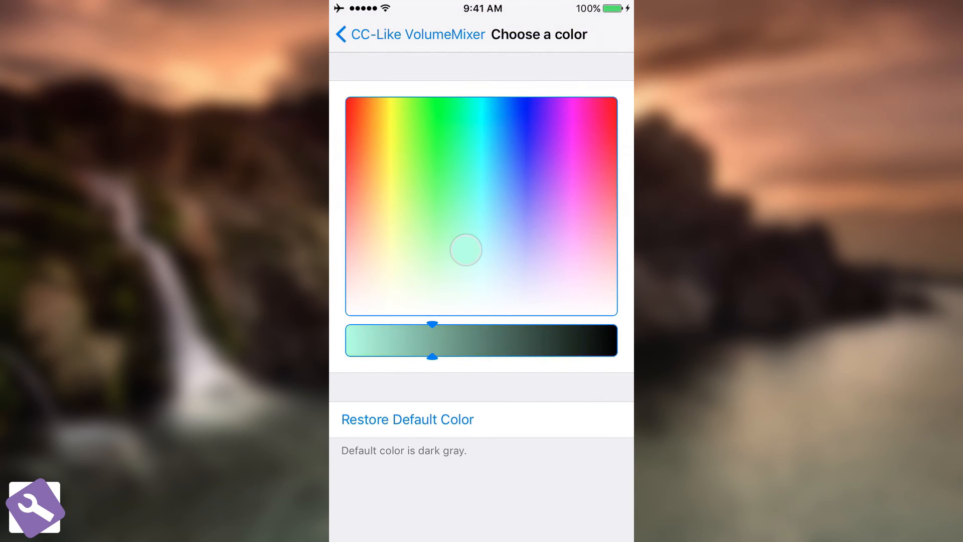
Colour the mixer labels a darker green and preview them
{"action": "left_click", "coordinate": [448, 166]}
{"action": "left_click_drag", "start_coordinate": [449, 166], "coordinate": [438, 140]}
{"action": "left_click_drag", "start_coordinate": [432, 341], "coordinate": [548, 340]}
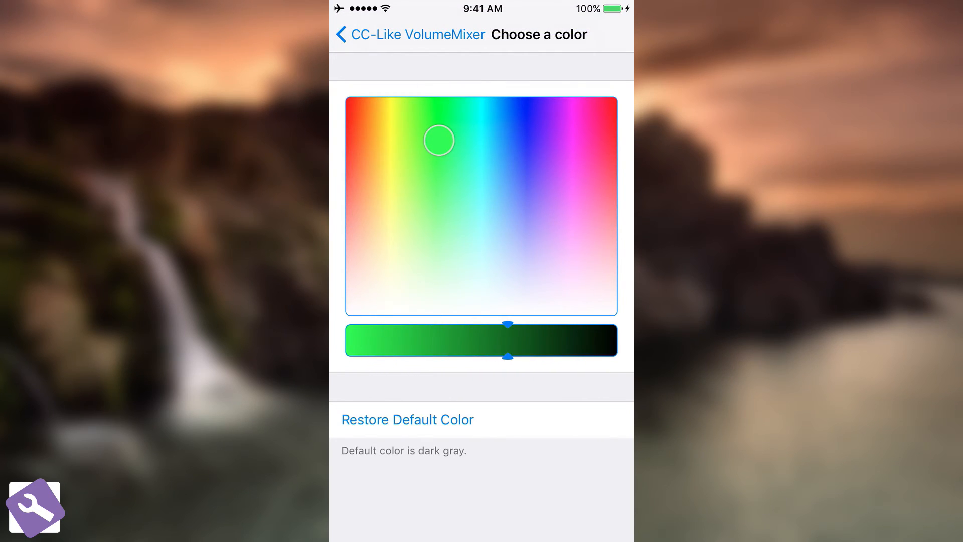
{"action": "left_click", "coordinate": [341, 34]}
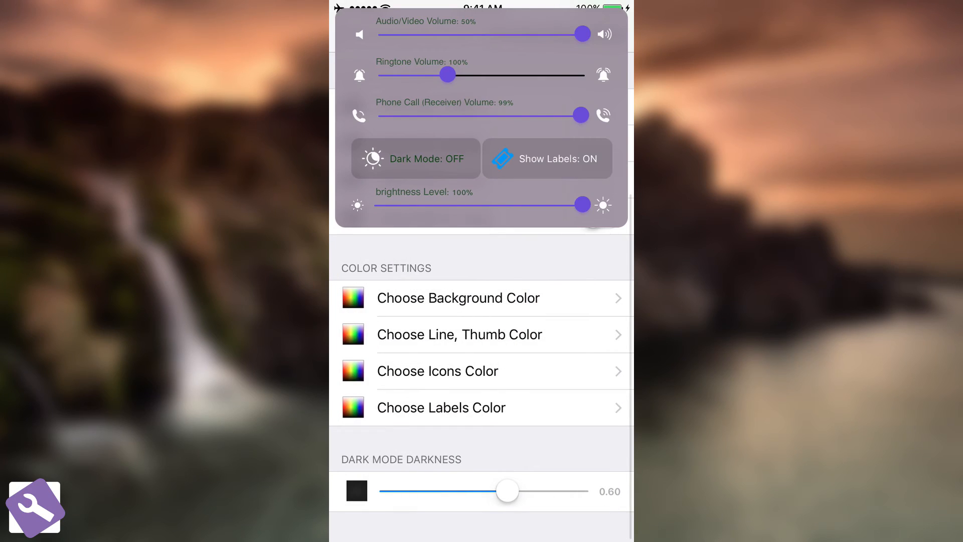
Restore the mixer labels to their default dark gray colour
{"action": "left_click", "coordinate": [437, 372]}
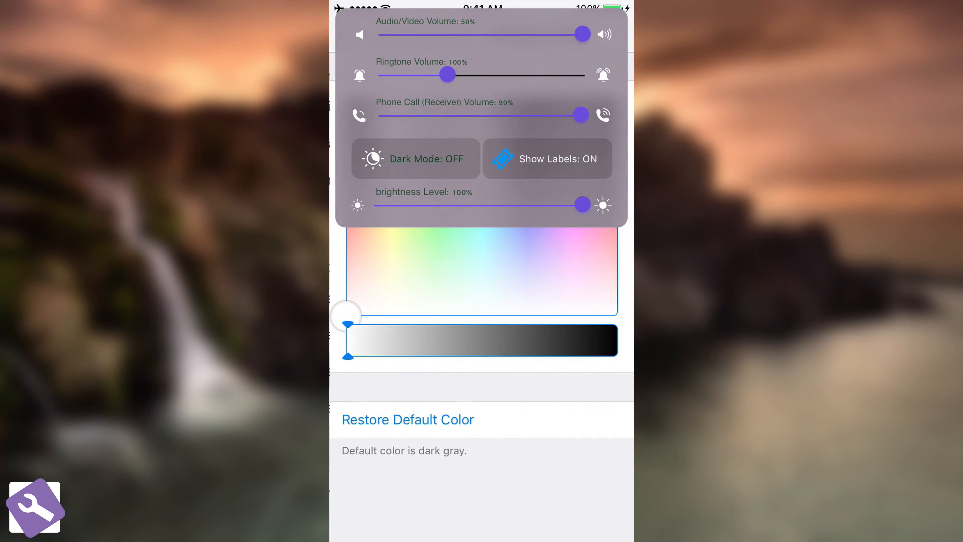
{"action": "left_click", "coordinate": [407, 418]}
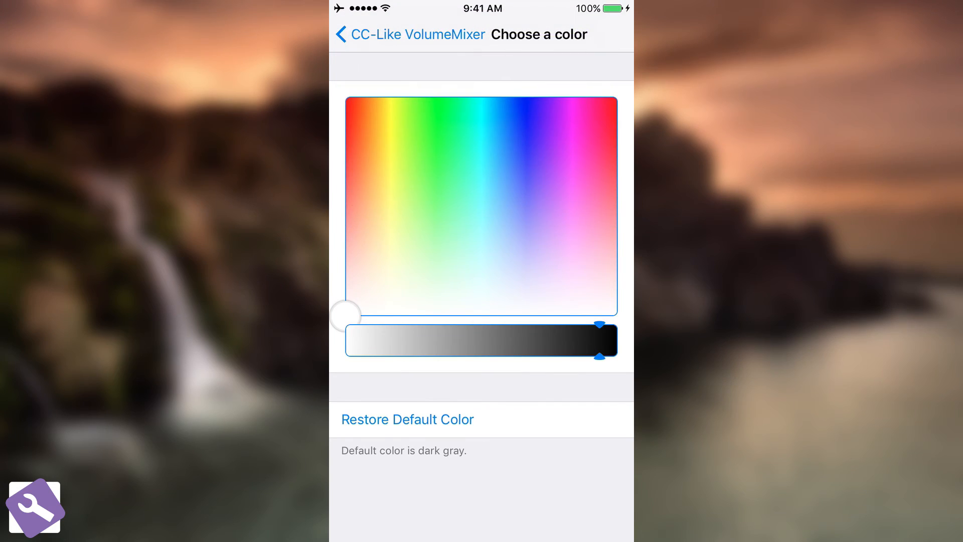
{"action": "left_click", "coordinate": [341, 35]}
{"action": "scroll", "coordinate": [482, 301], "scroll_direction": "down", "scroll_amount": 2}
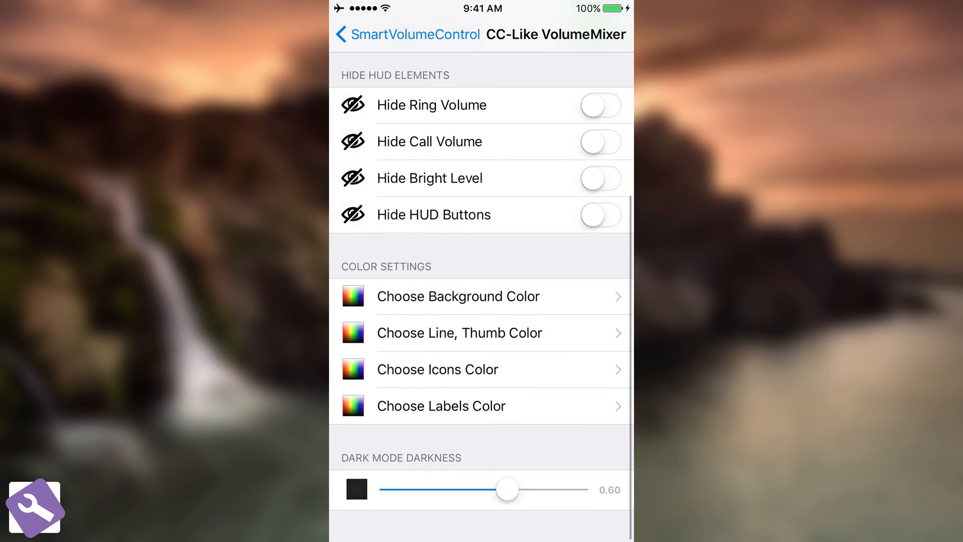
Enable Dark Mode from the volume HUD and set its darkness to about 0.68
{"action": "left_click_drag", "start_coordinate": [507, 491], "coordinate": [561, 491]}
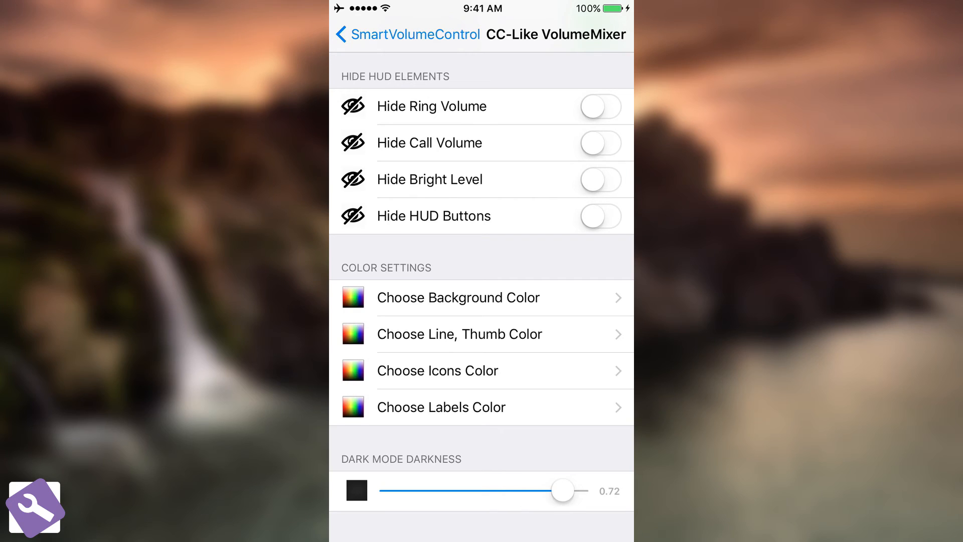
{"action": "scroll", "coordinate": [482, 301], "scroll_direction": "up", "scroll_amount": 5}
{"action": "scroll", "coordinate": [482, 302], "scroll_direction": "down", "scroll_amount": 5}
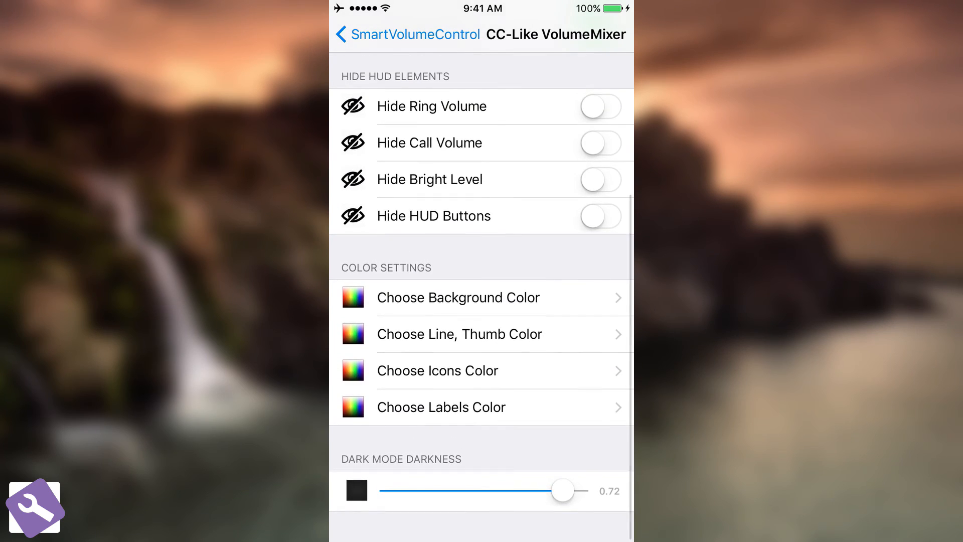
{"action": "key", "text": "XF86AudioRaiseVolume"}
{"action": "left_click", "coordinate": [415, 158]}
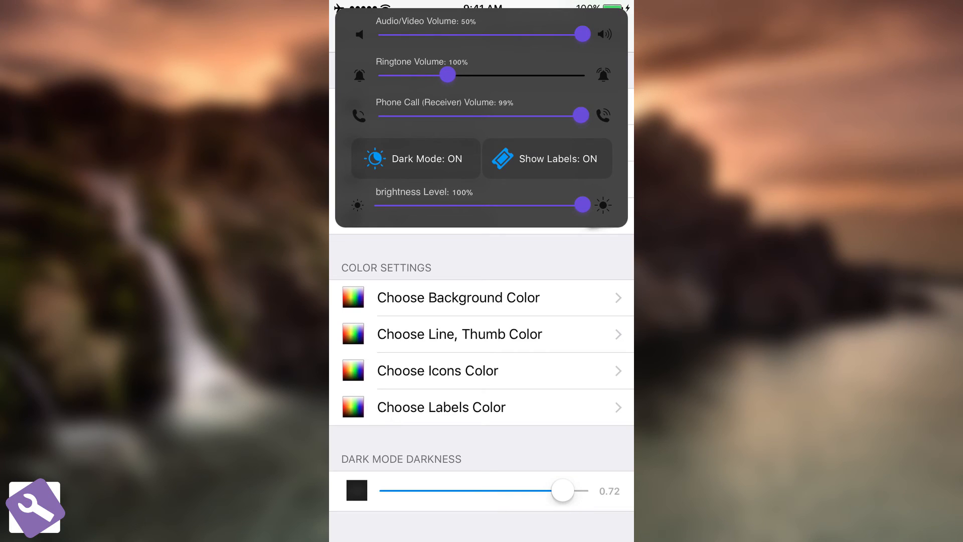
{"action": "mouse_move", "coordinate": [561, 491]}
{"action": "left_mouse_down"}
{"action": "mouse_move", "coordinate": [390, 490]}
{"action": "mouse_move", "coordinate": [577, 491]}
{"action": "left_mouse_up"}
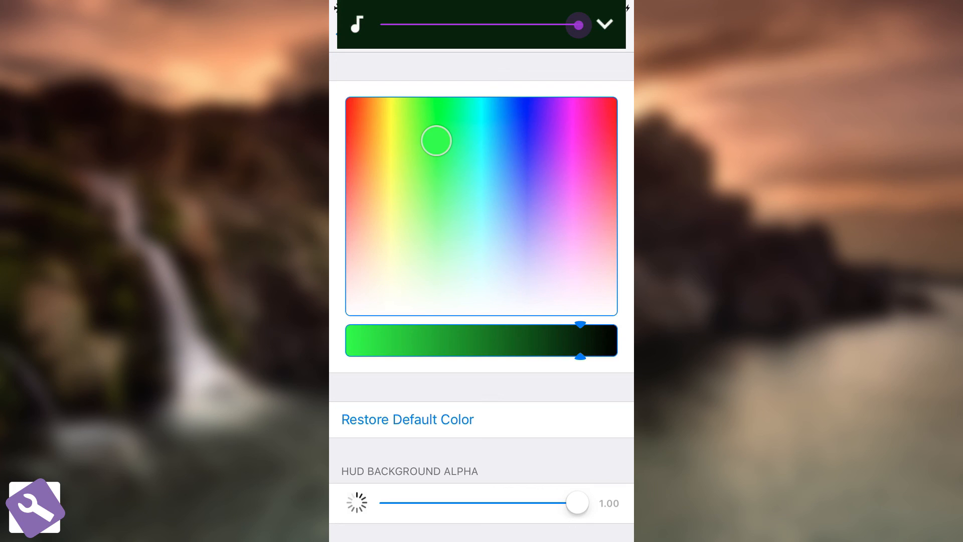
Adjust HUD Background Alpha, expand the green volume panel, and return to the home screen
{"action": "left_click_drag", "start_coordinate": [456, 503], "coordinate": [579, 504]}
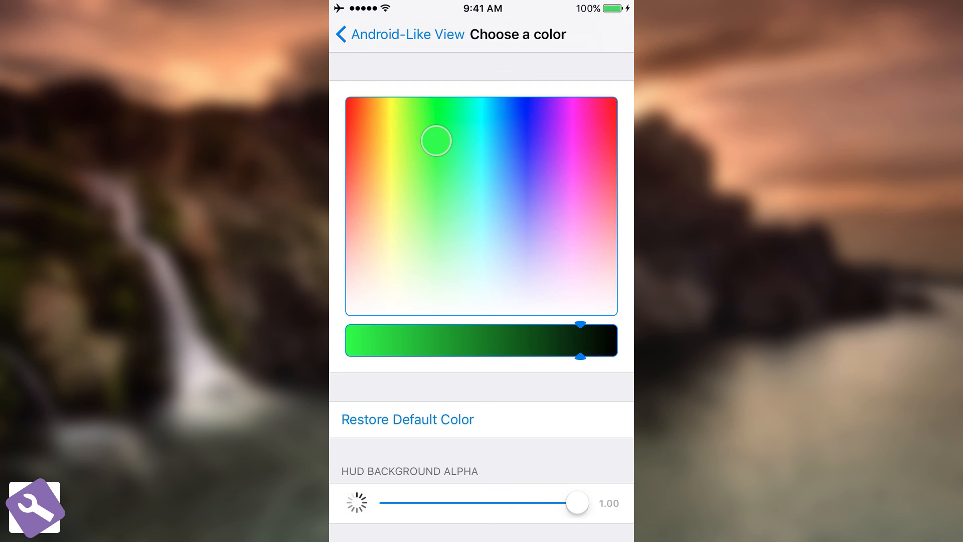
{"action": "left_click", "coordinate": [605, 25]}
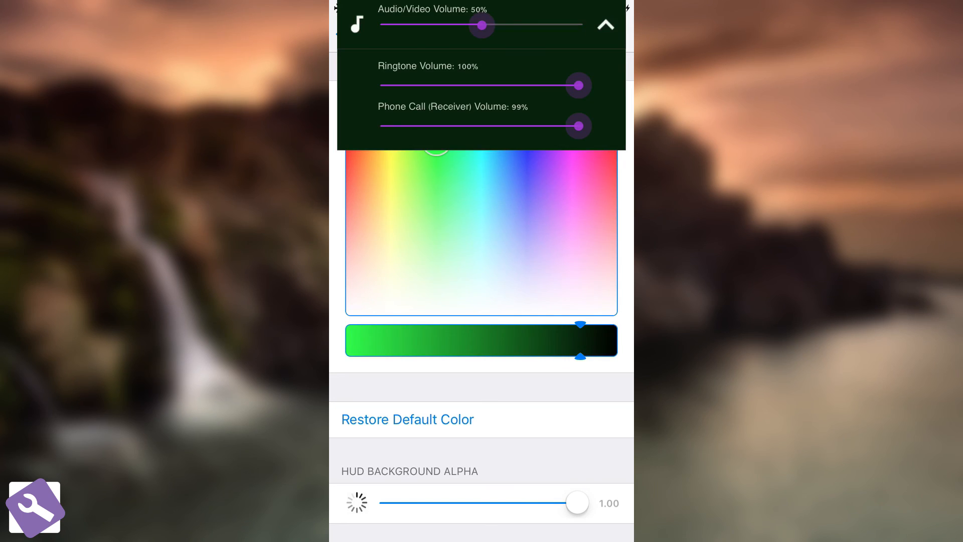
{"action": "key", "text": "super"}
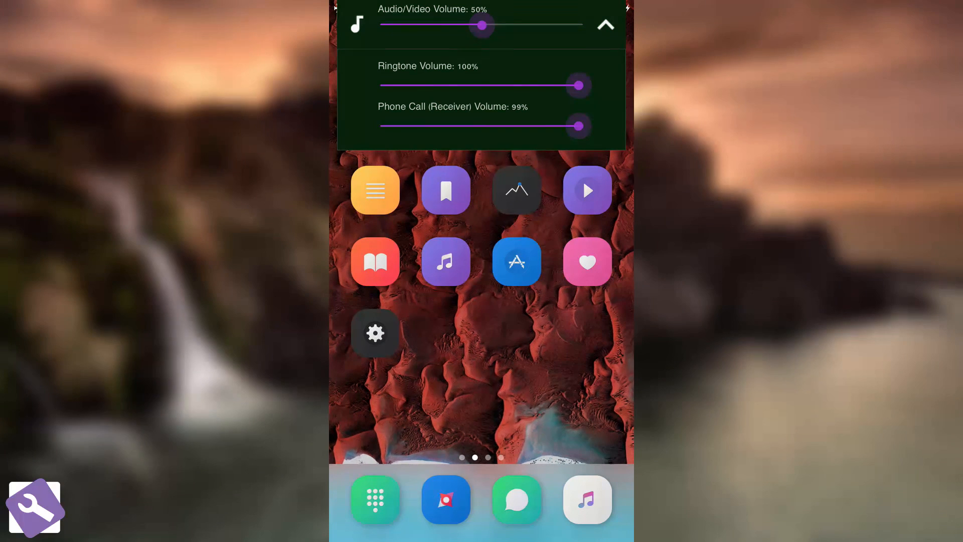